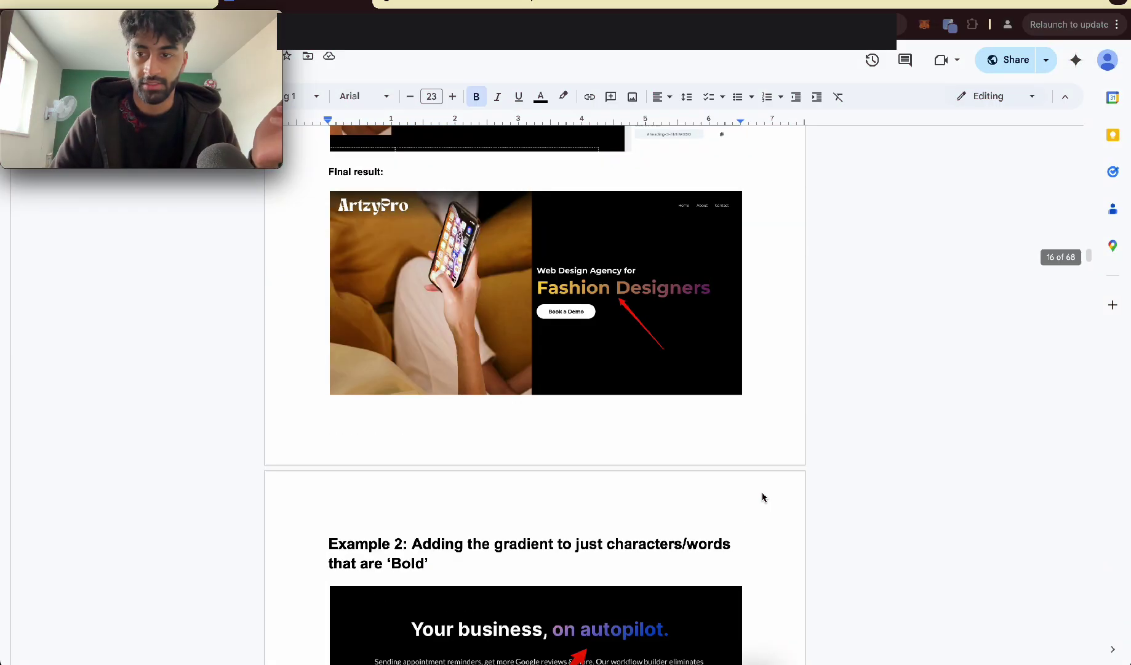
- Scroll the Google Docs guide to the Example 2 heading about gradients on bold words
scroll(762, 497, "down", 1)
scroll(762, 498, "down", 4)
scroll(762, 498, "down", 1)
scroll(762, 498, "up", 1)
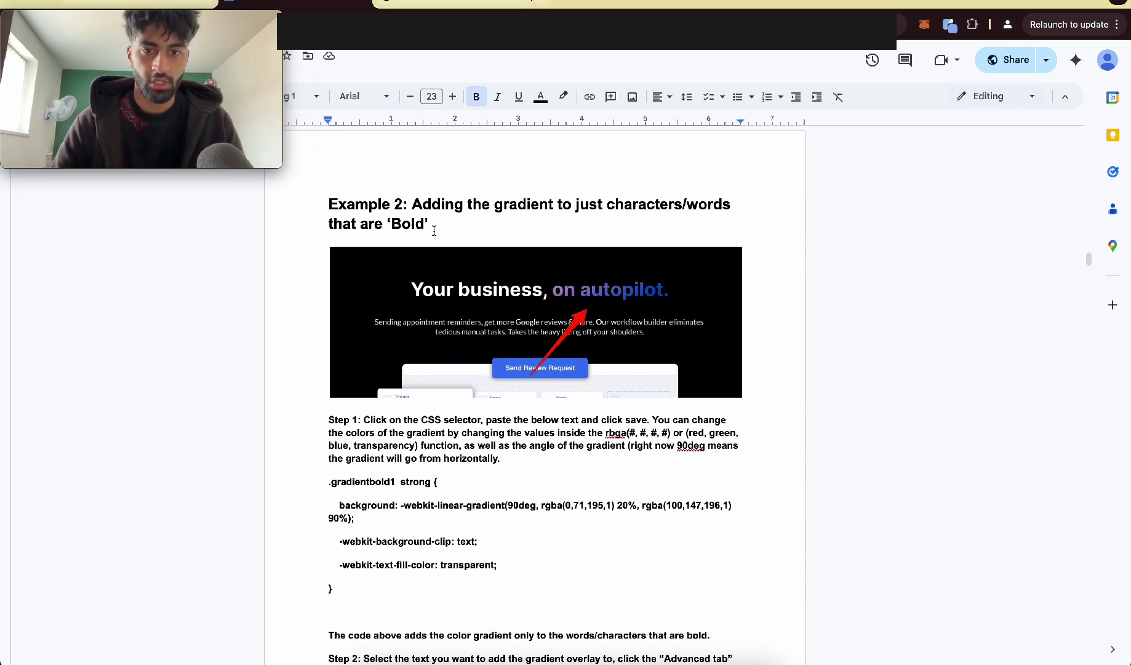
left_click_drag(434, 230, 329, 203)
left_click(329, 203)
mouse_move(413, 204)
left_mouse_down()
mouse_move(678, 204)
mouse_move(421, 221)
left_mouse_up()
left_click(434, 223)
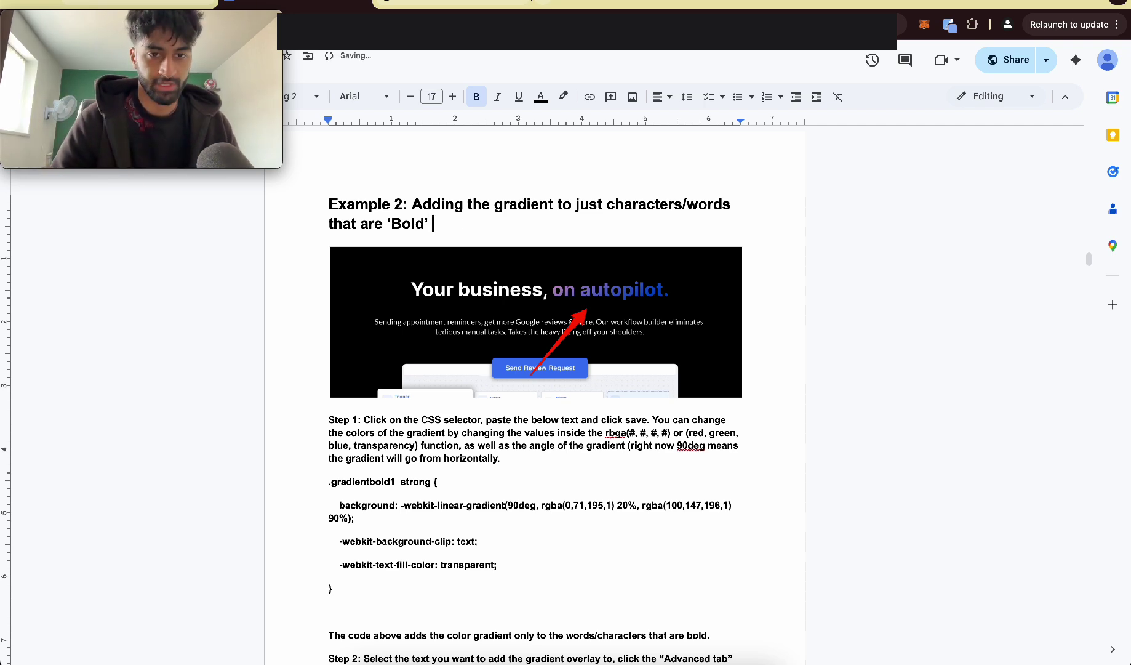
- Review Example 2's Step 1 CSS code block and Step 2 custom-class instructions
scroll(609, 362, "down", 3)
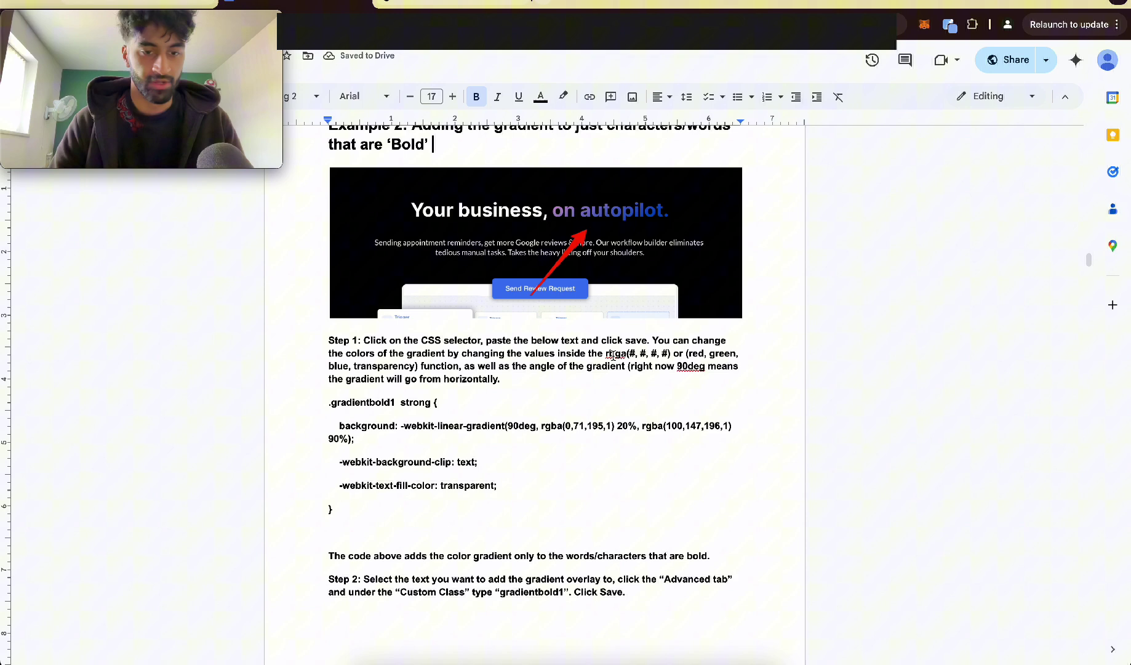
scroll(614, 356, "down", 1)
scroll(614, 356, "down", 1)
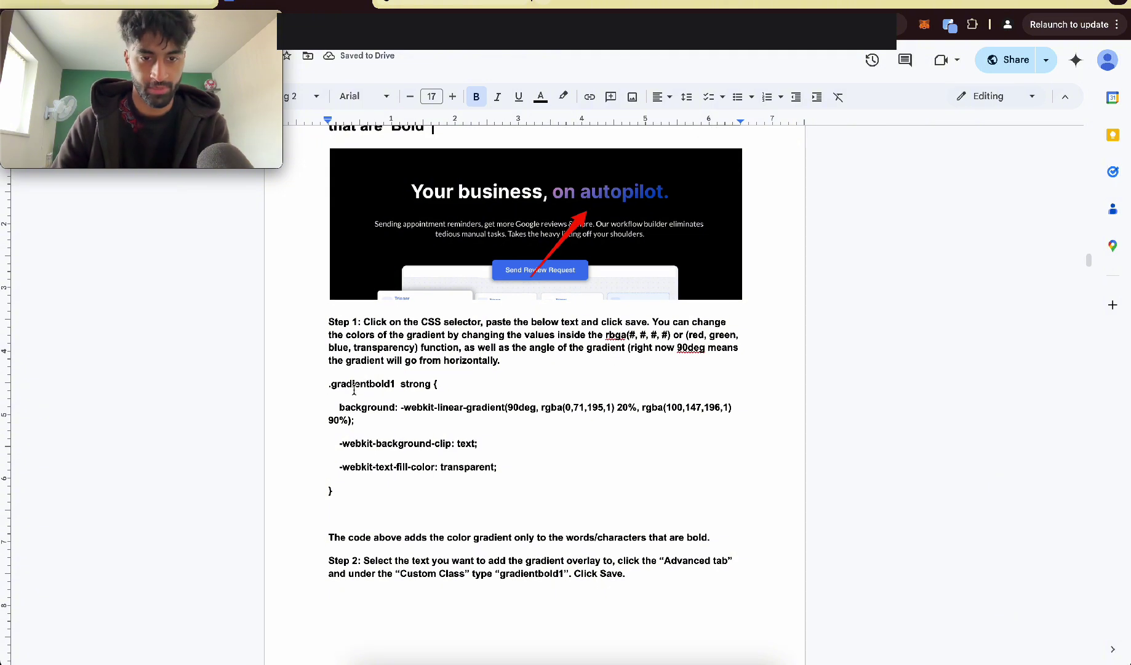
left_click_drag(354, 390, 336, 492)
left_click(531, 500)
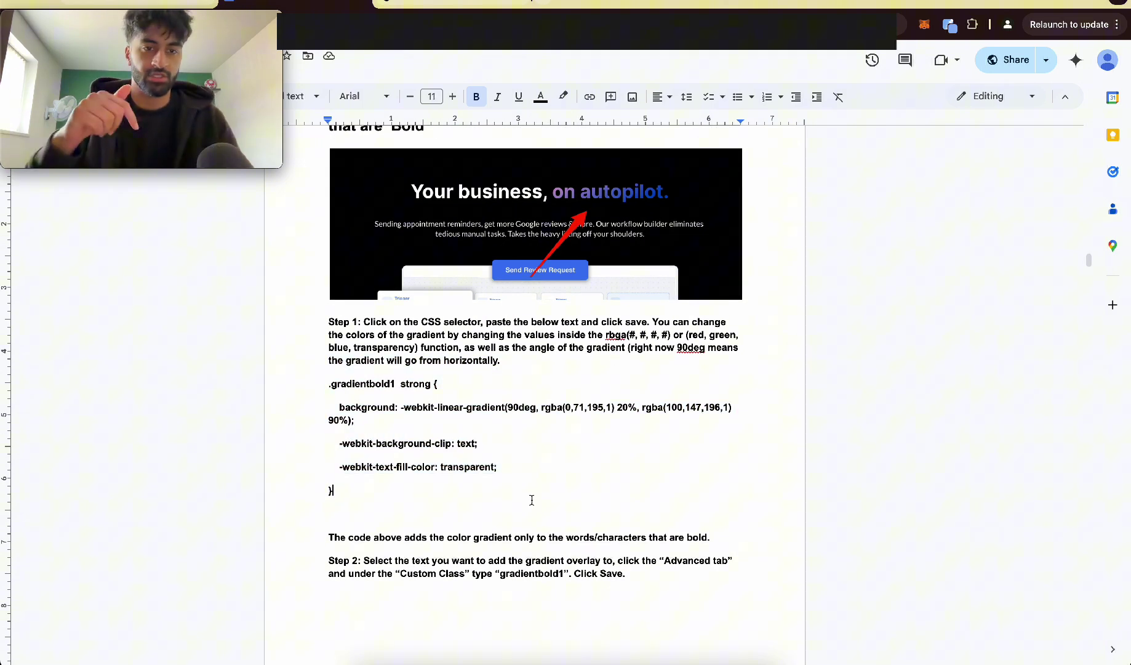
scroll(532, 500, "up", 1)
scroll(532, 500, "up", 1)
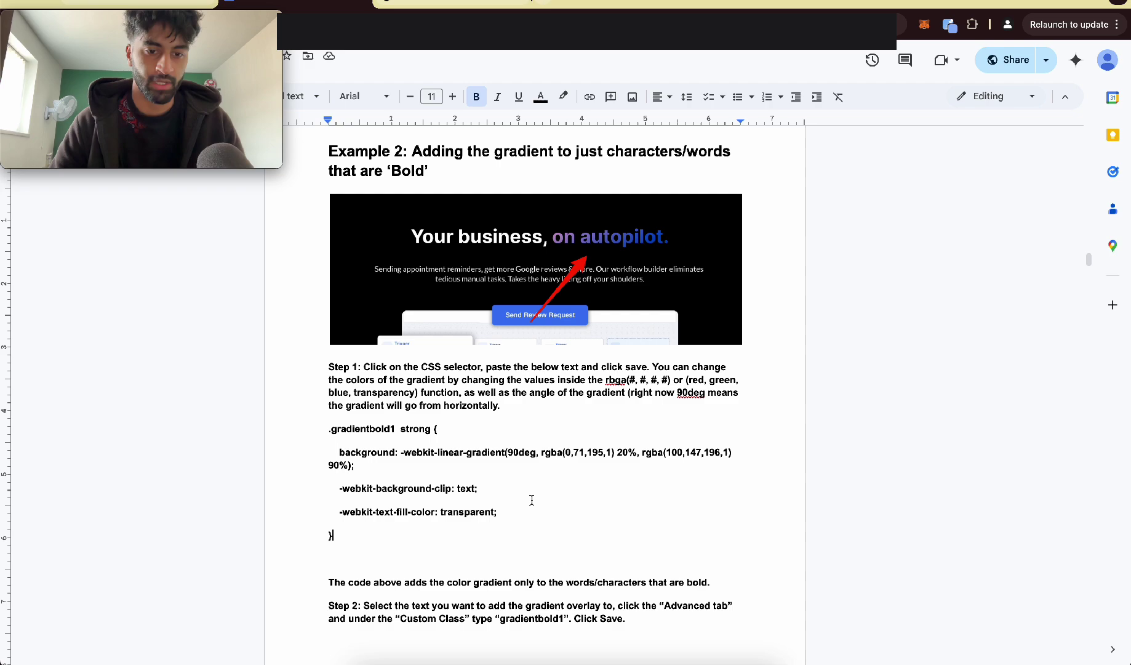
scroll(531, 500, "down", 3)
scroll(532, 500, "down", 3)
scroll(532, 500, "down", 5)
scroll(531, 500, "up", 1)
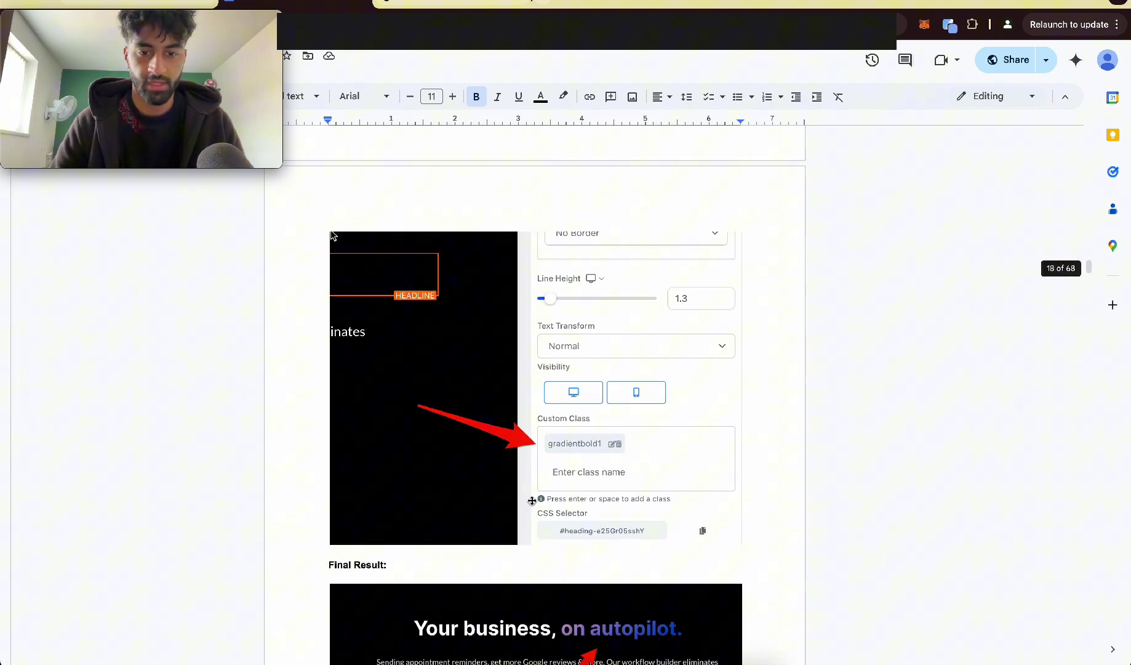
scroll(532, 500, "up", 1)
scroll(532, 500, "up", 8)
scroll(531, 500, "up", 7)
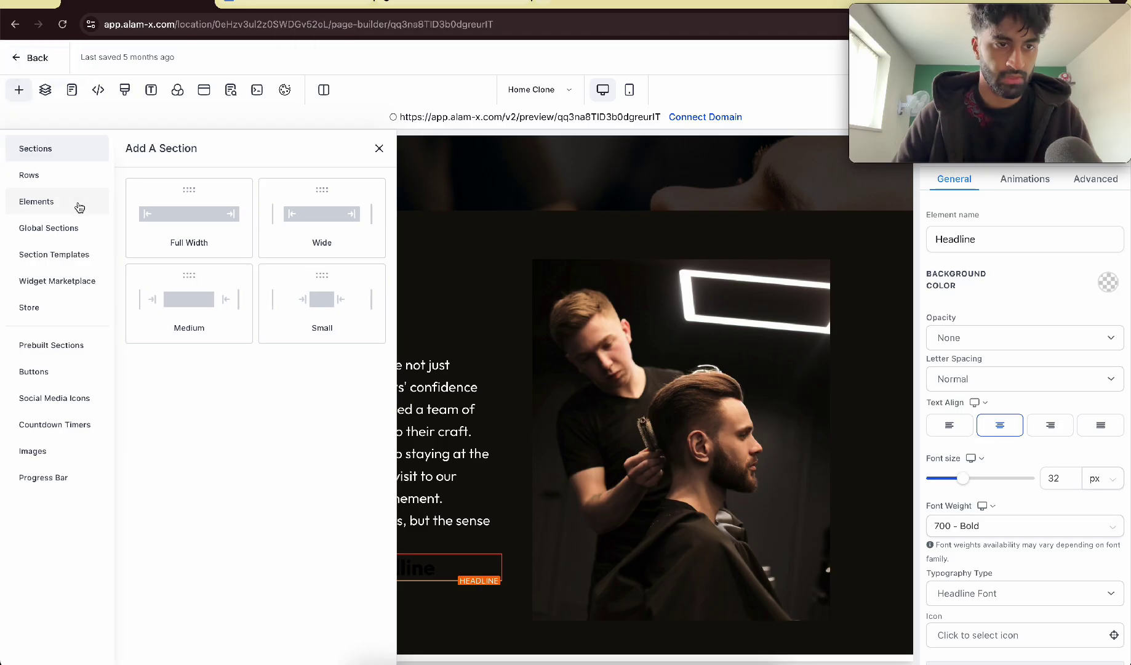
- Add a one-column row above About Us containing a Headline element
left_click(52, 185)
left_click_drag(197, 210, 591, 319)
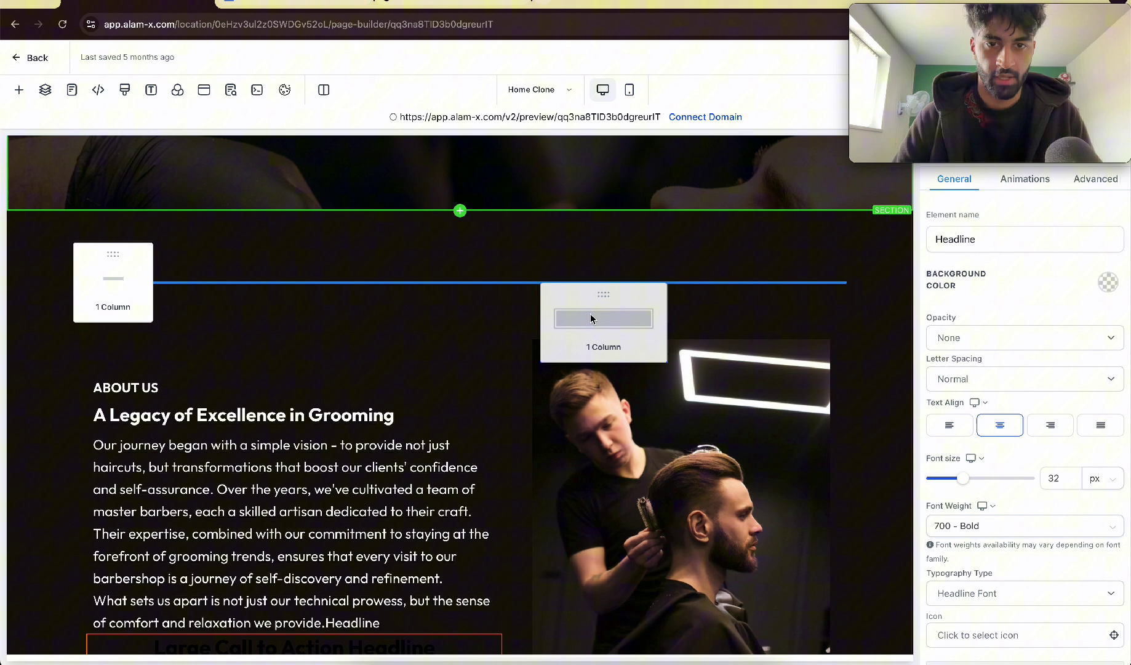
left_click(460, 291)
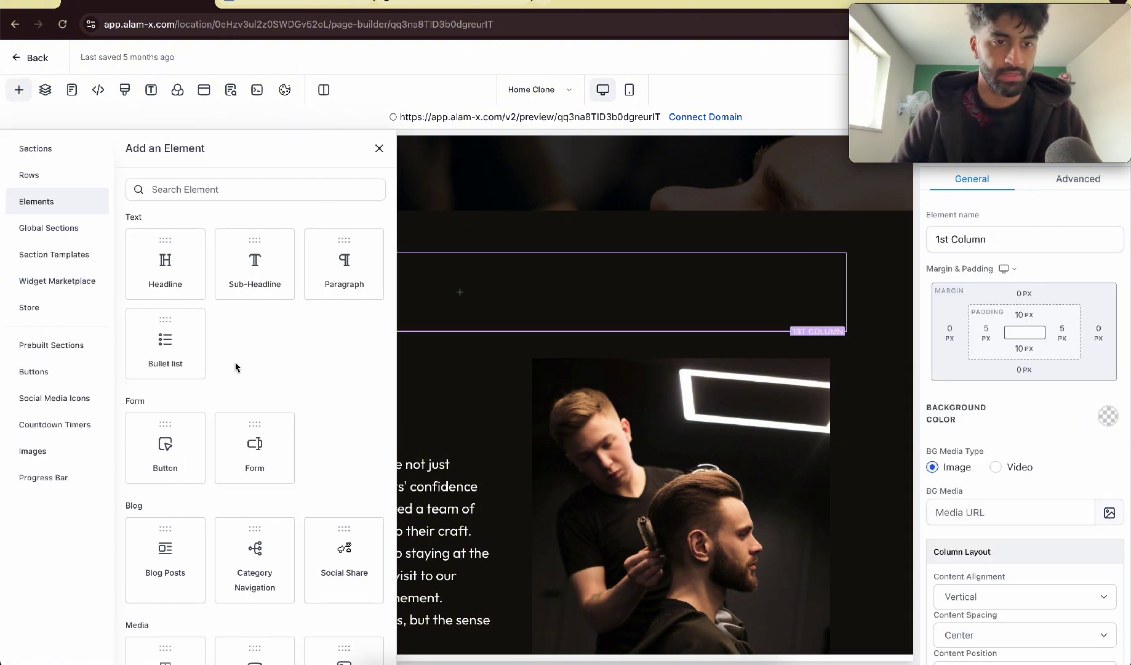
left_click(164, 280)
- Replace the headline placeholder with 'View All Haircuts That Customers... LOVE'
triple_click(485, 273)
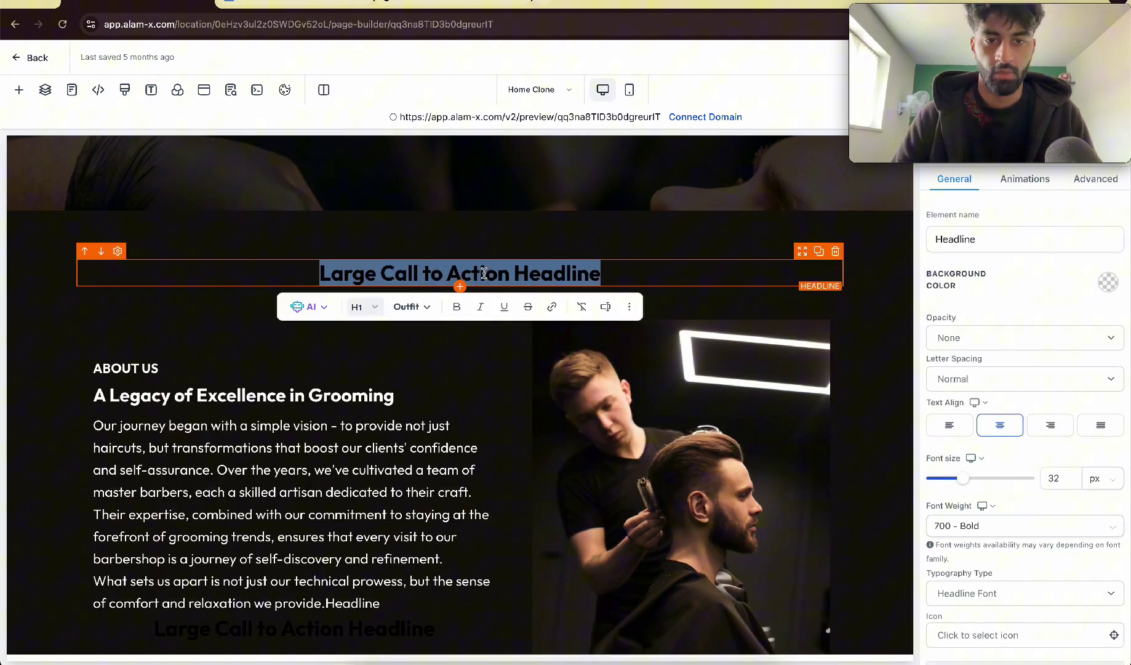
key("ctrl+v")
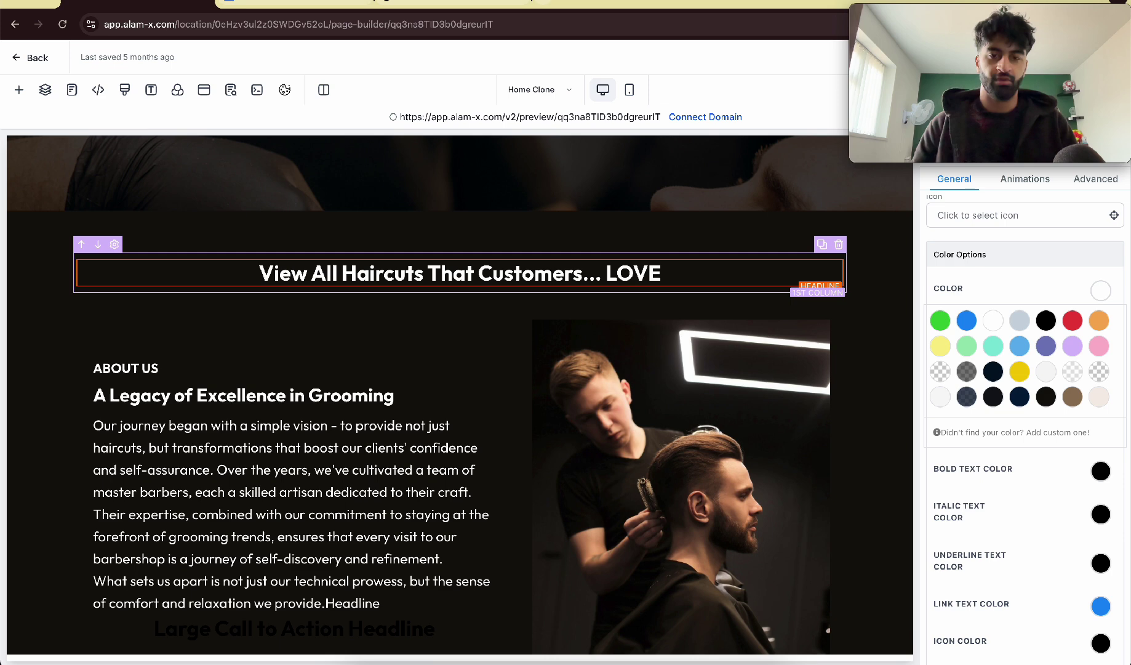
mouse_move(460, 274)
double_click(617, 274)
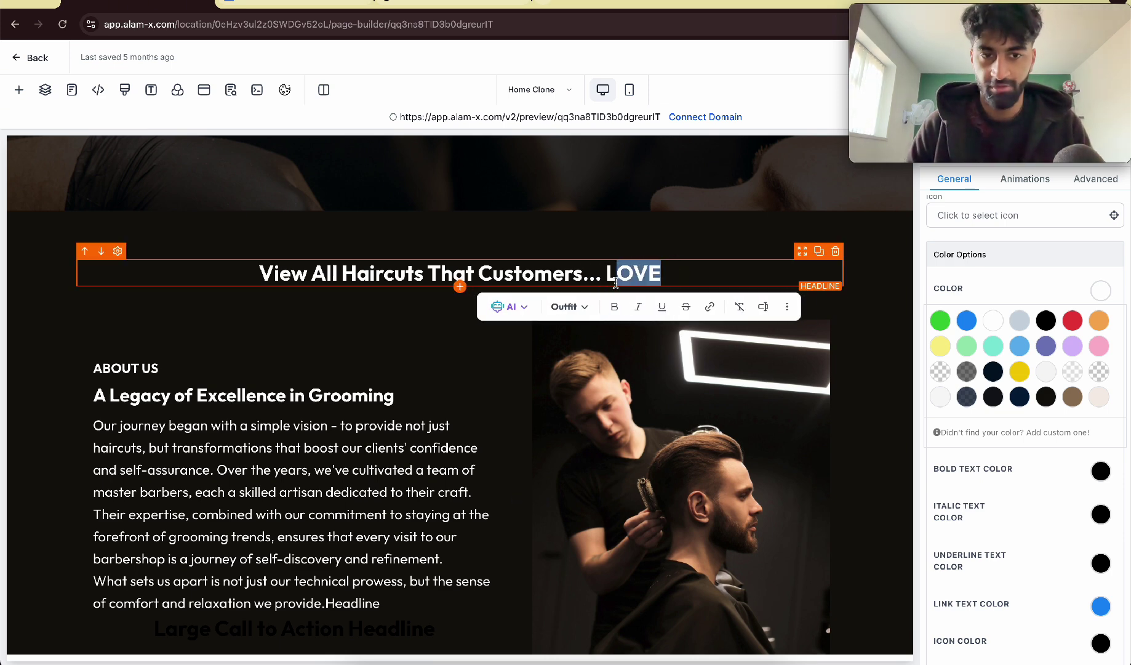
left_click(614, 278)
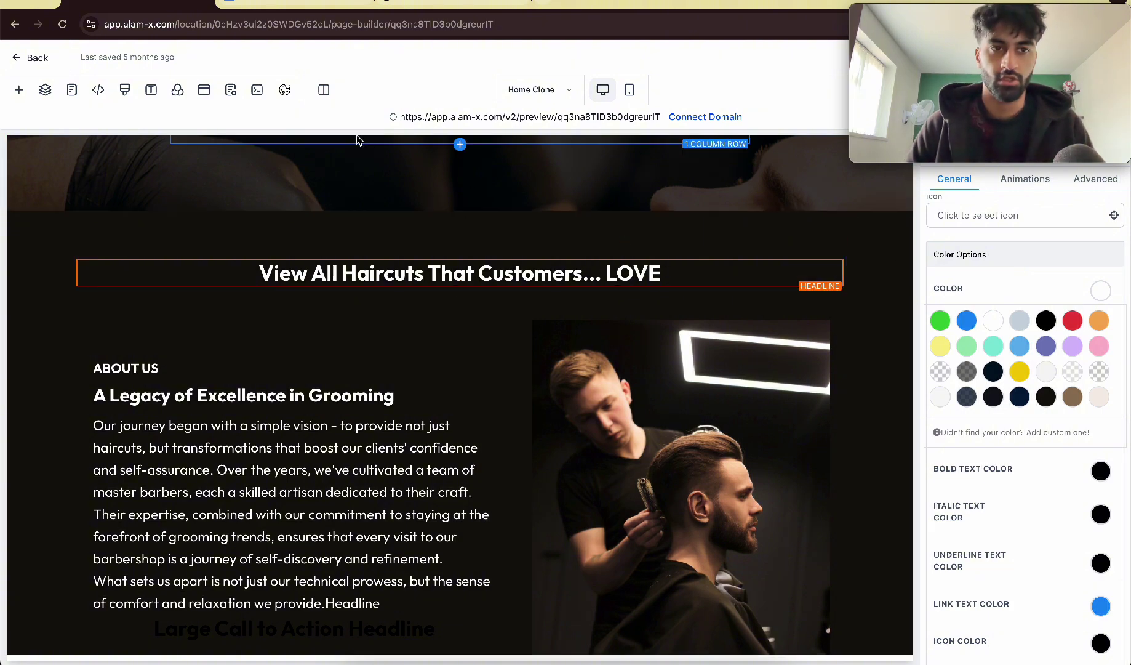
left_click(314, 4)
- Copy the '.gradientbold1 strong' CSS block from Example 2's Step 1
scroll(359, 289, "up", 2)
scroll(363, 308, "up", 2)
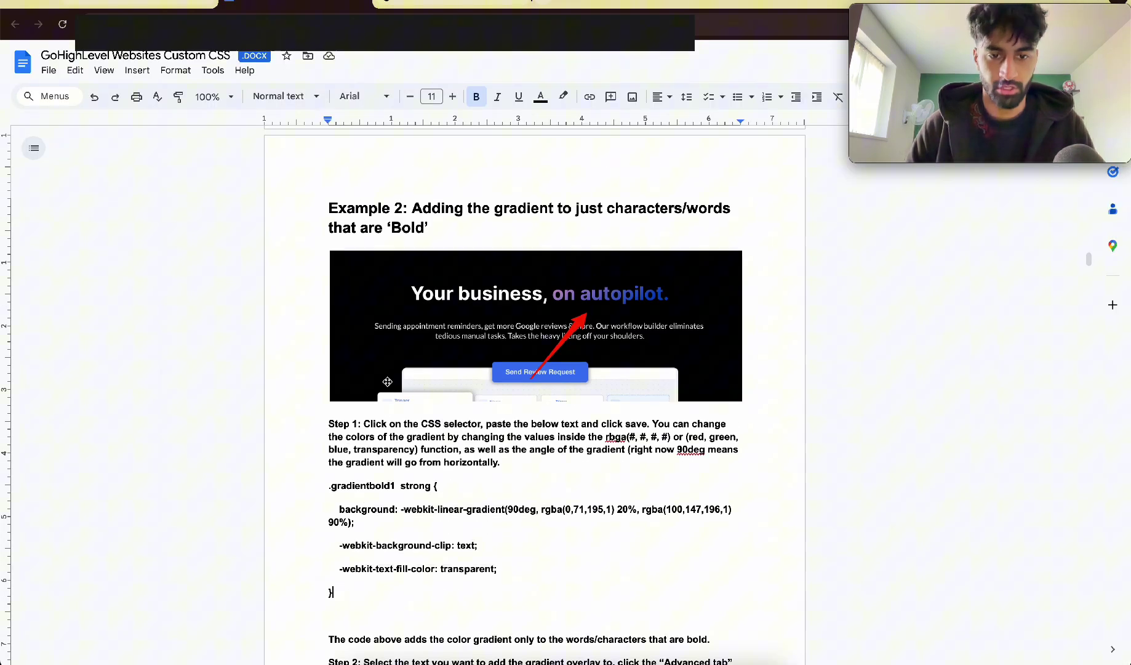
scroll(370, 345, "down", 3)
left_click_drag(369, 348, 643, 345)
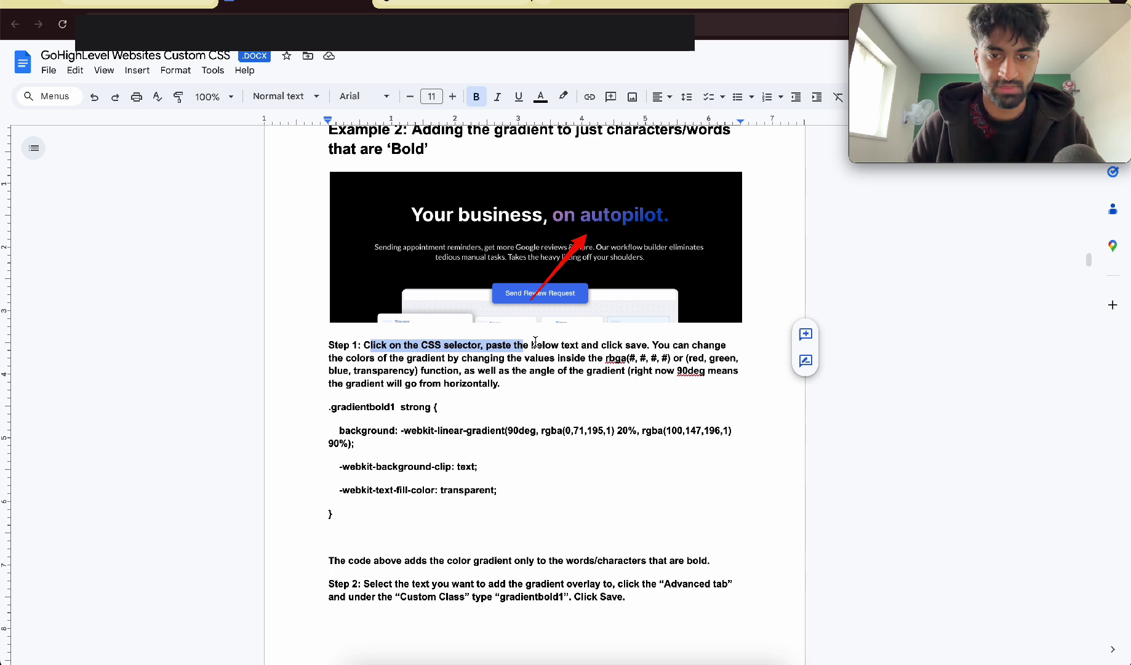
left_click(650, 346)
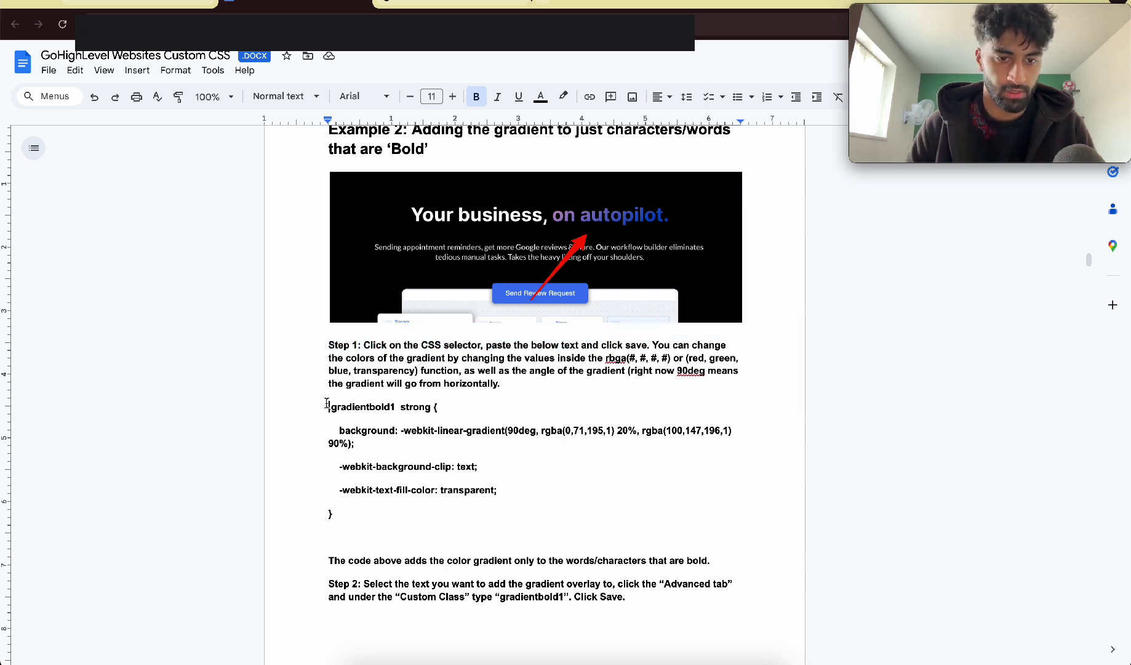
left_click_drag(327, 406, 328, 518)
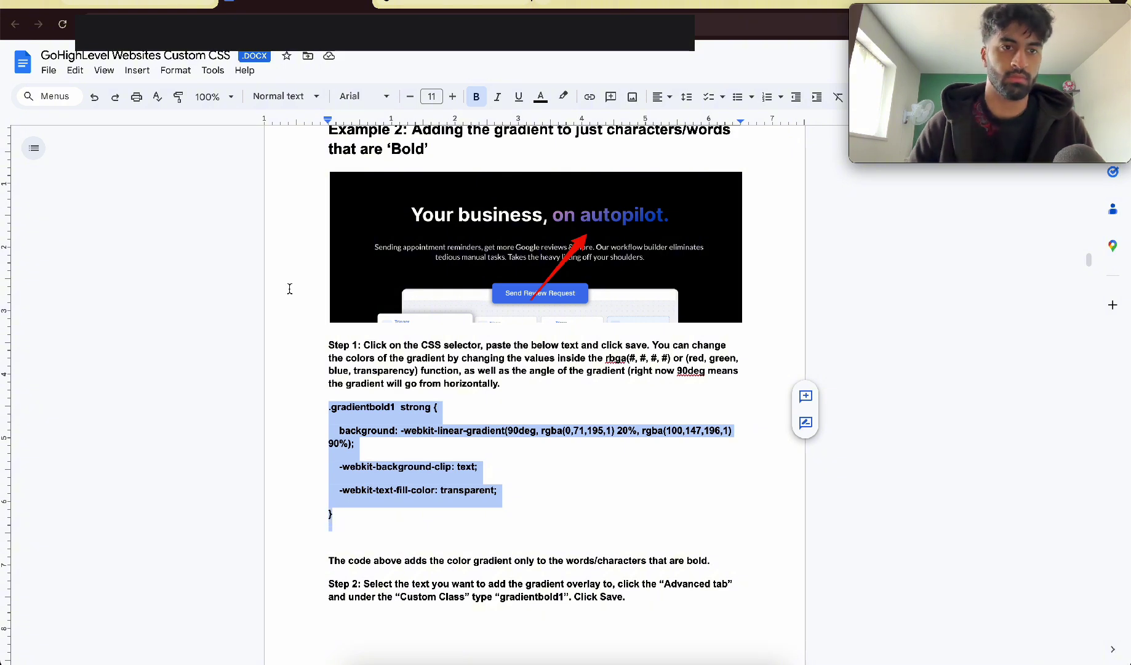
left_click(158, 12)
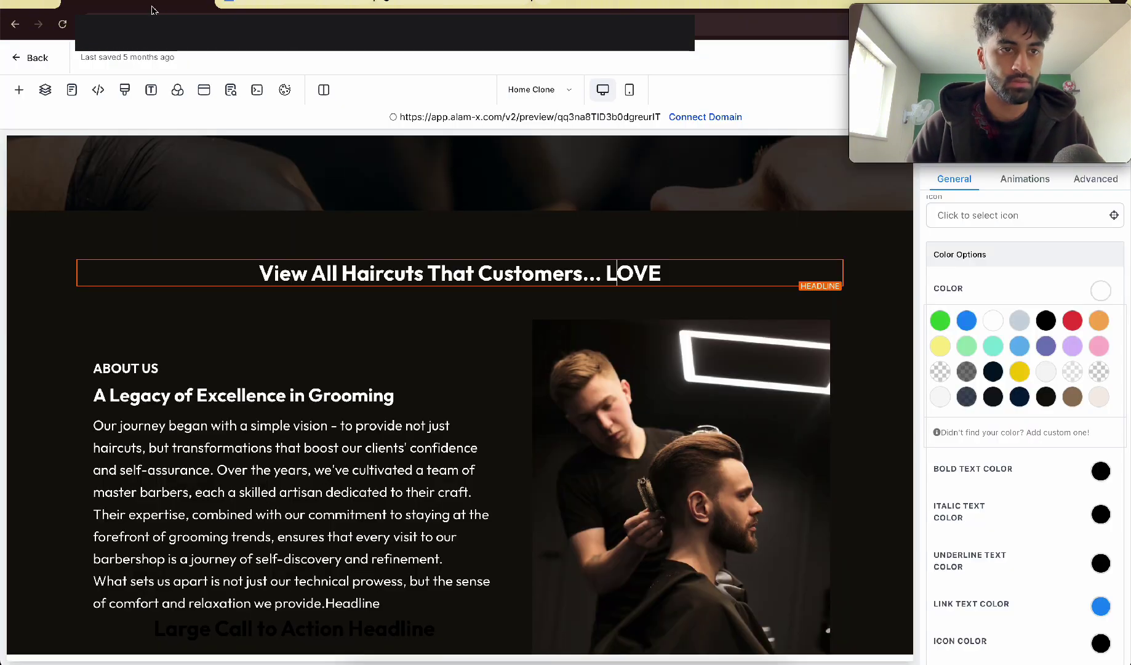
- Paste the gradientbold1 CSS into the page's Custom CSS editor
left_click(123, 93)
left_click(456, 271)
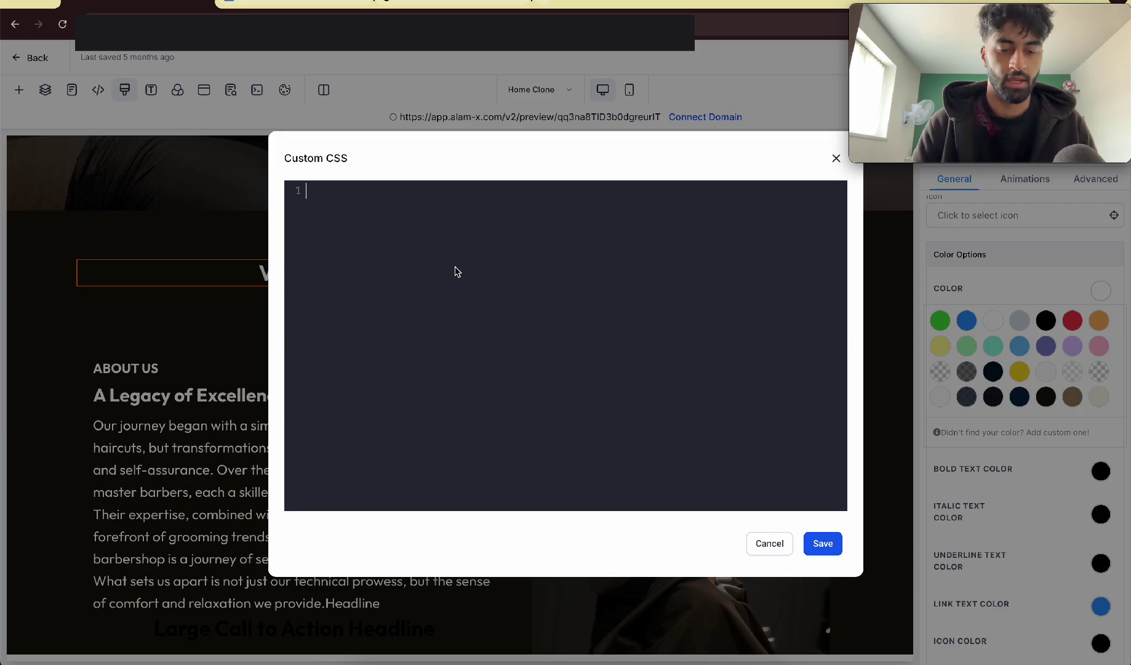
type(".gradientbold1  strong {     background: -webkit-linear-gradient(90deg, rgba(0,71,195,1) 20%, rgba(100,147,196,1) 90%);     -webkit-background-clip: text;     -webkit-text-fill-color: transparent; }")
key("ctrl+shift+Tab")
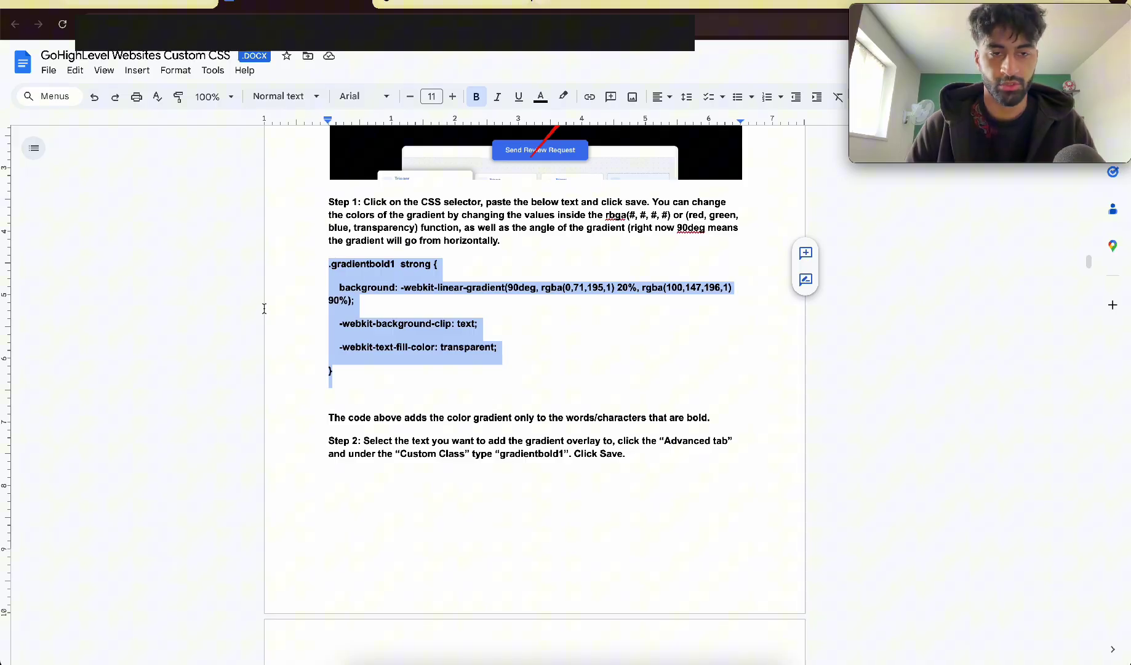
key("ctrl+Tab")
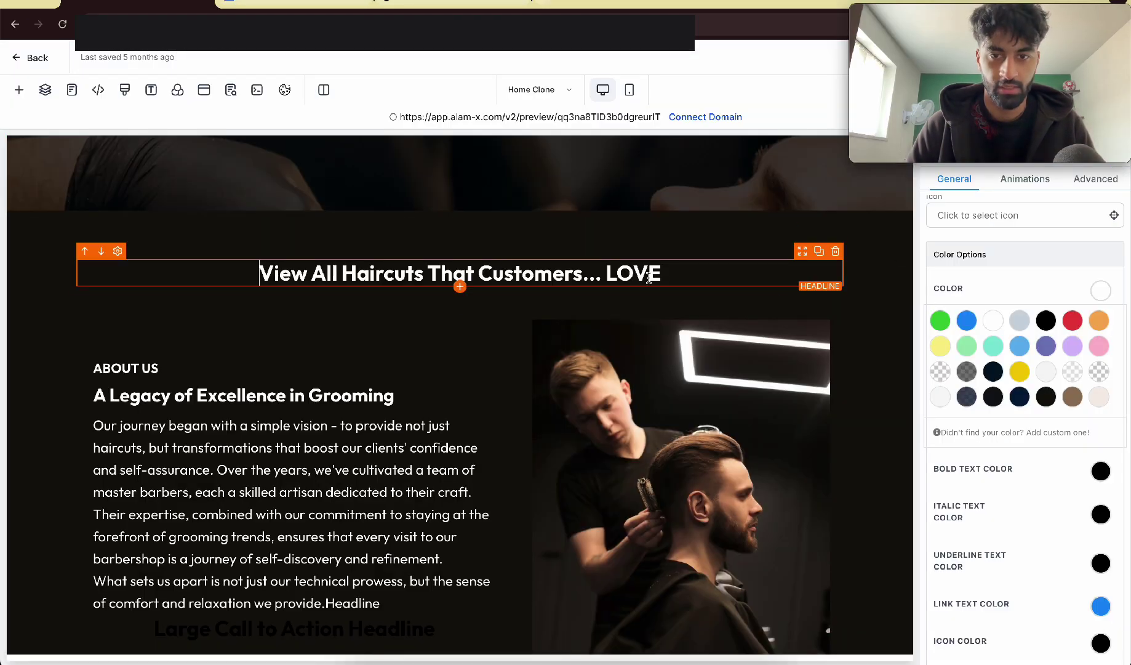
- Bold LOVE and give the headline the custom class gradientbold1
double_click(649, 276)
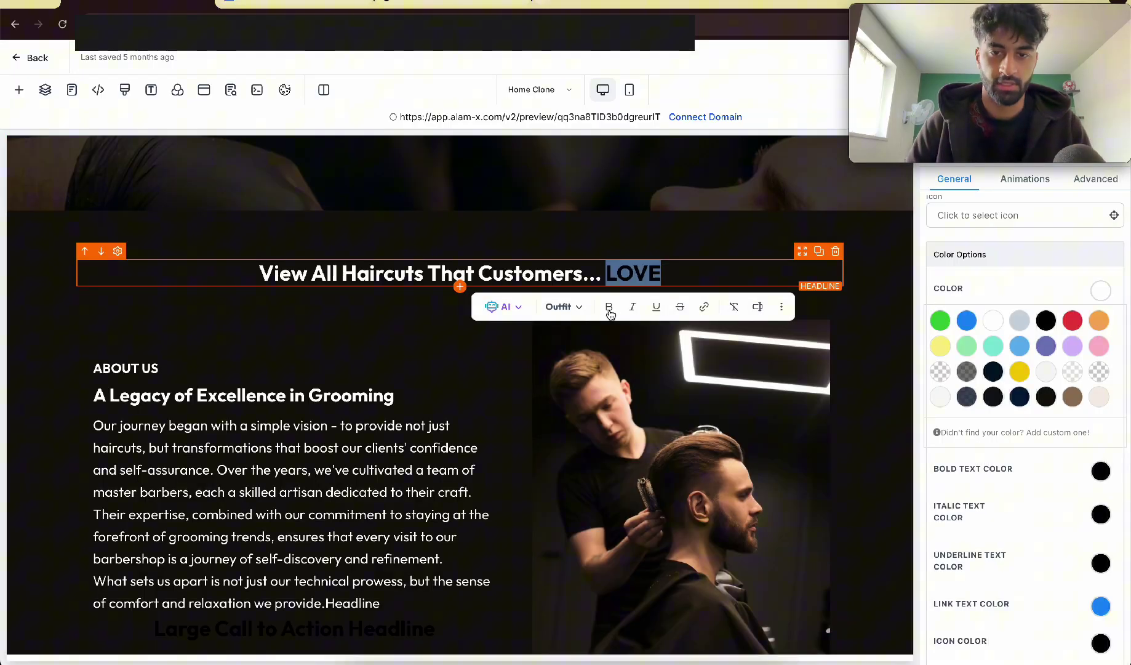
key("Escape")
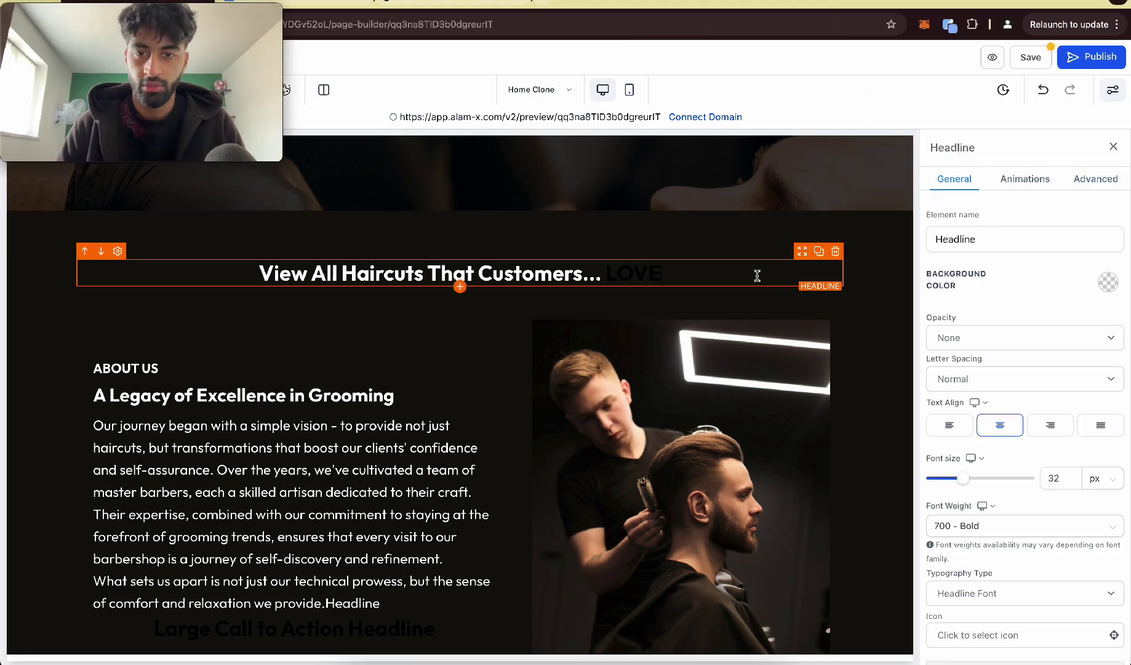
left_click(1090, 178)
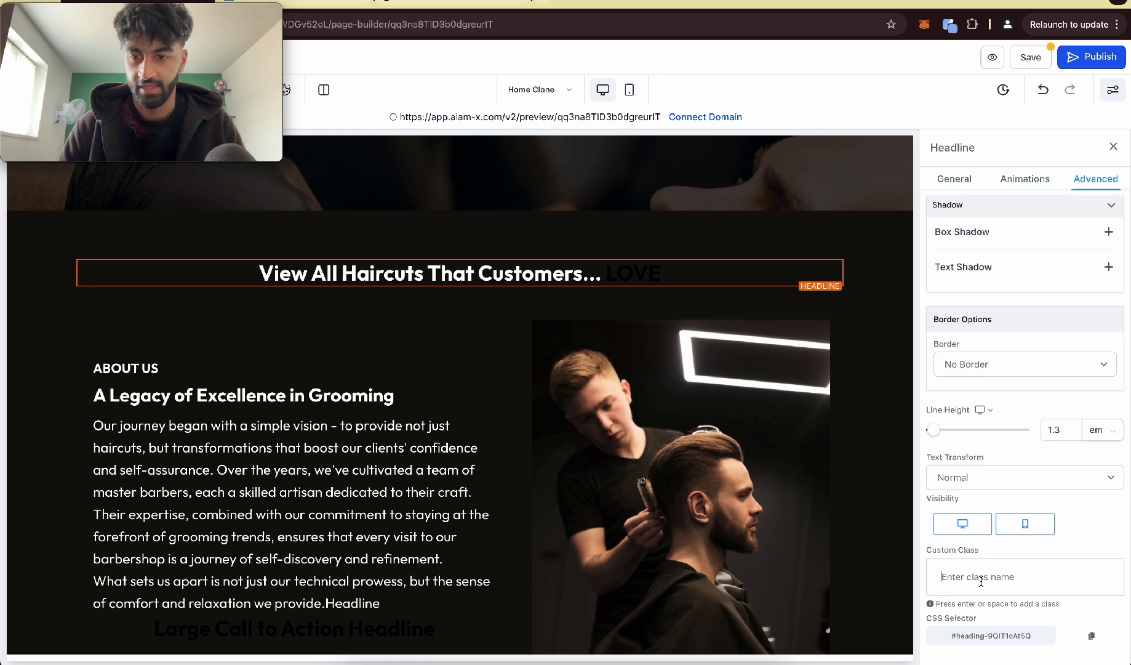
left_click(981, 581)
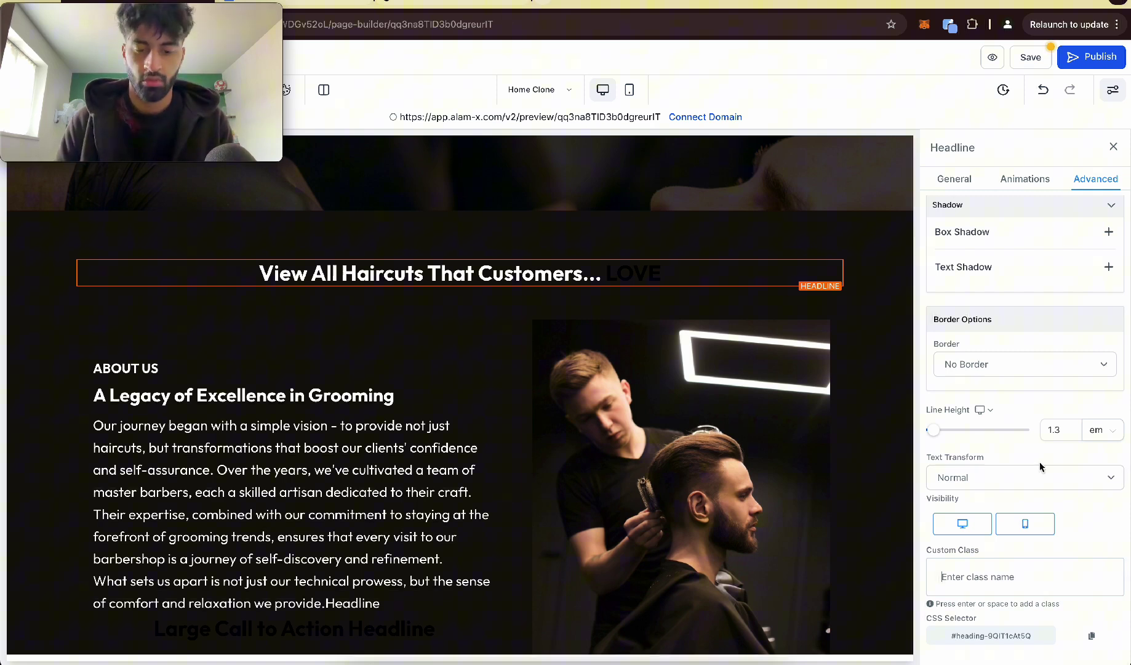
type("grad")
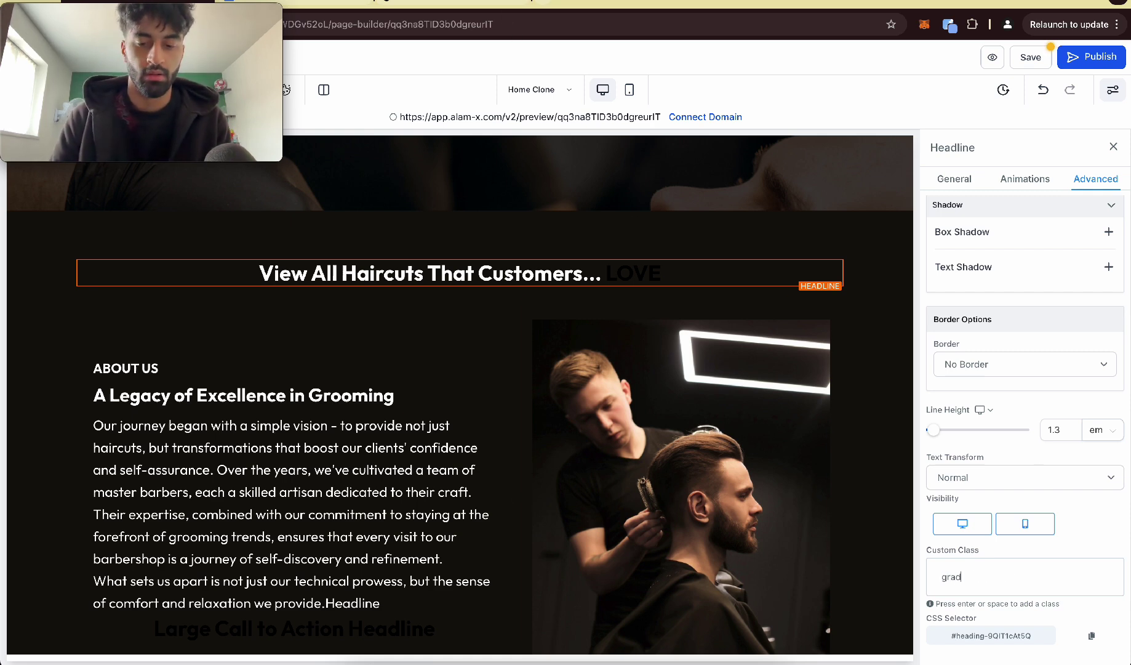
type("ientbo")
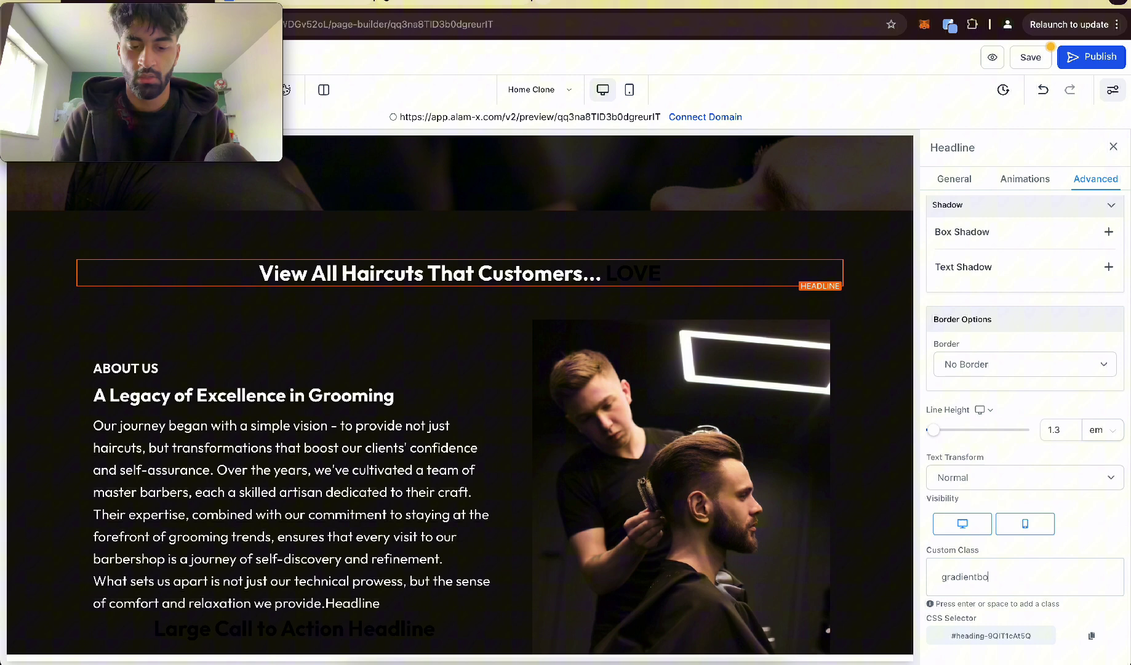
type("ld1")
key("Return")
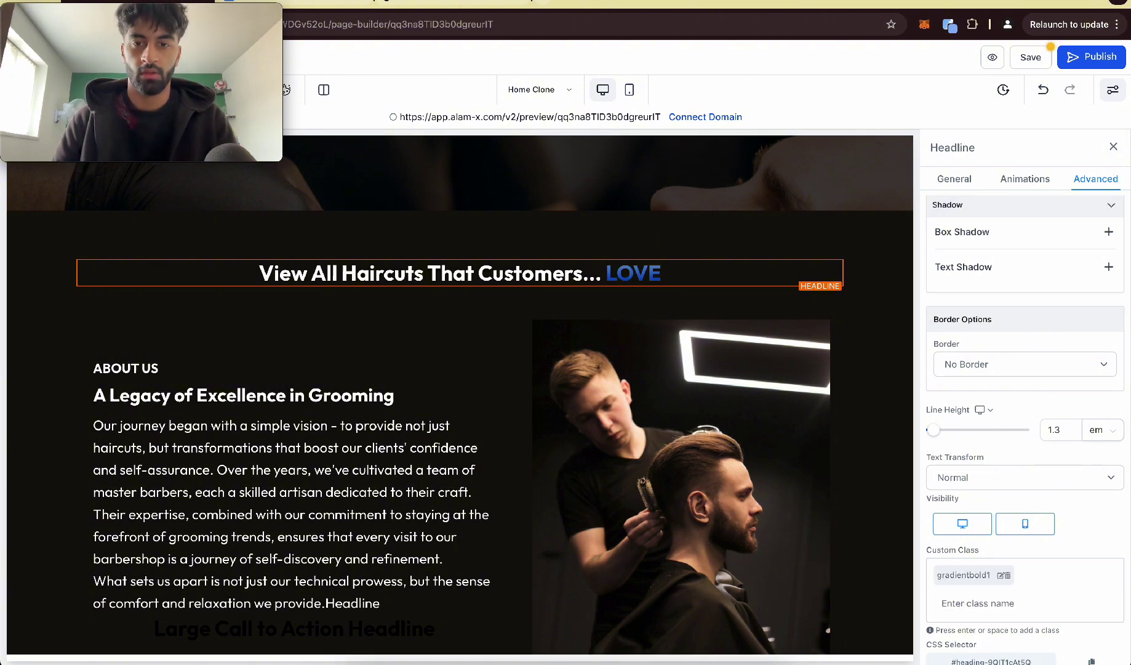
- Add a period so the headline ends with 'LOVE.'
double_click(623, 275)
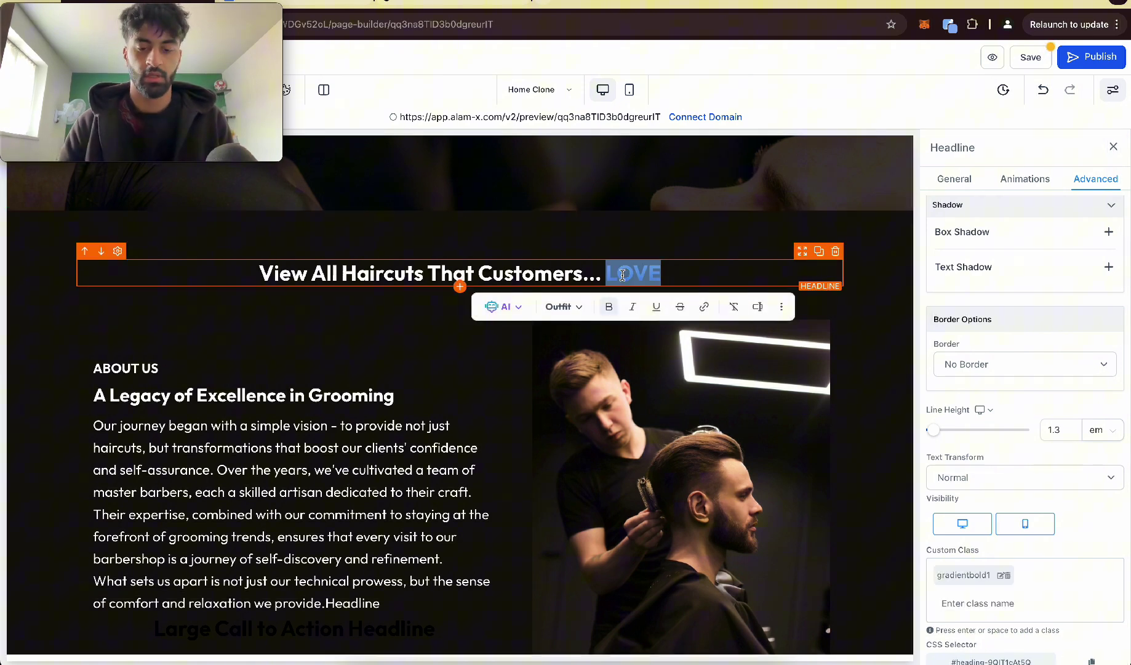
left_click(886, 389)
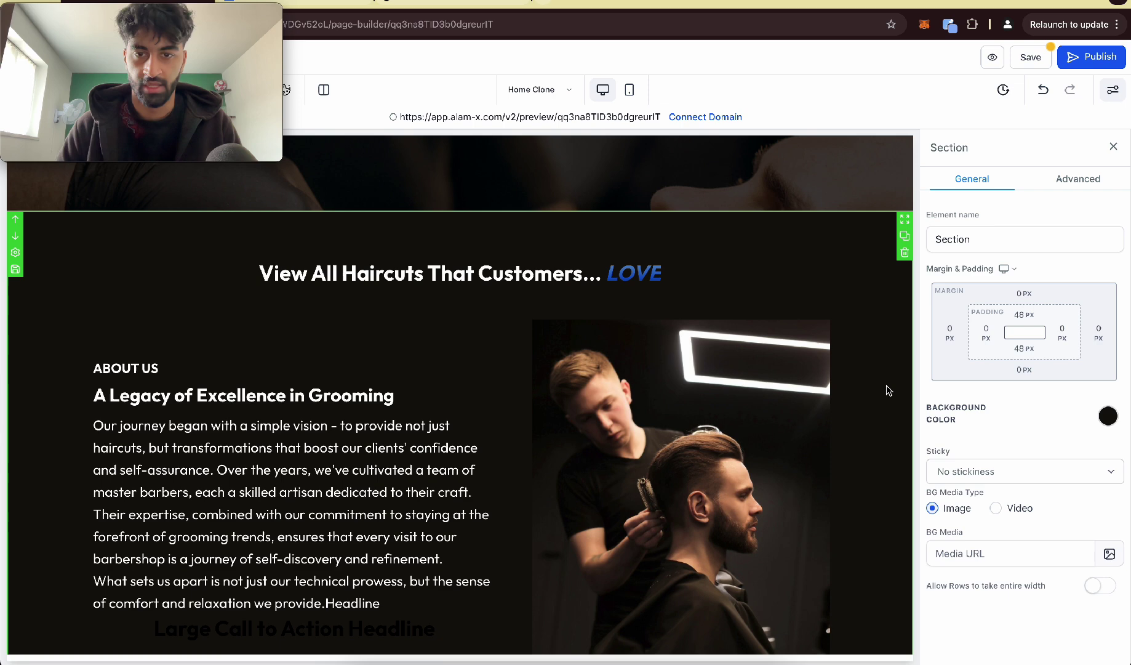
left_click(681, 276)
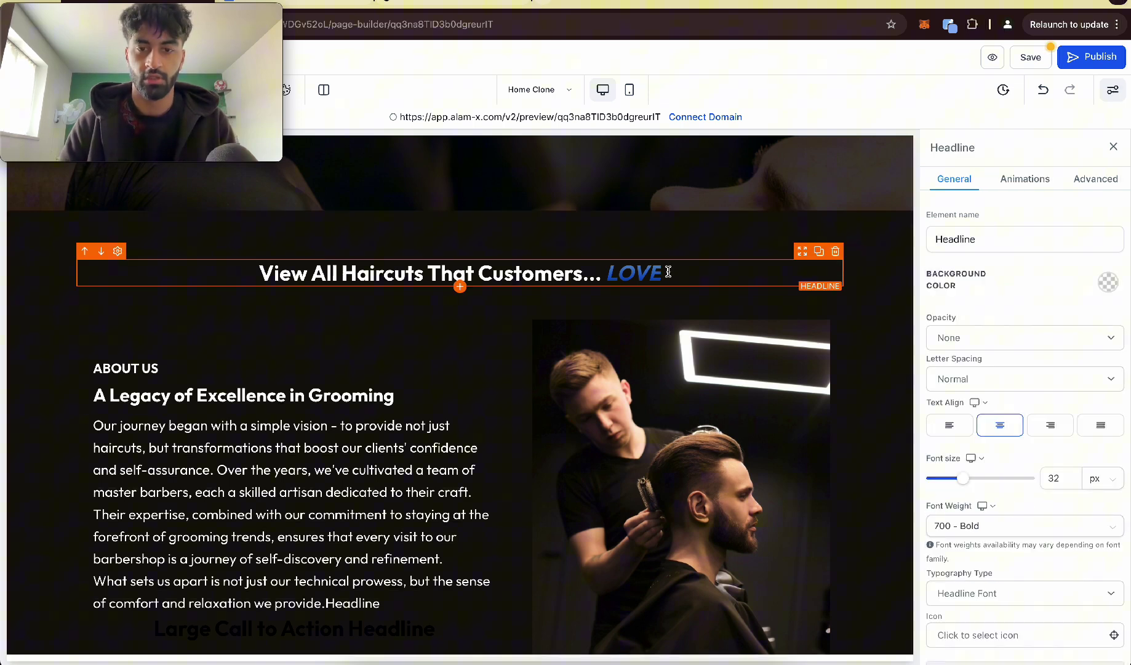
type(".")
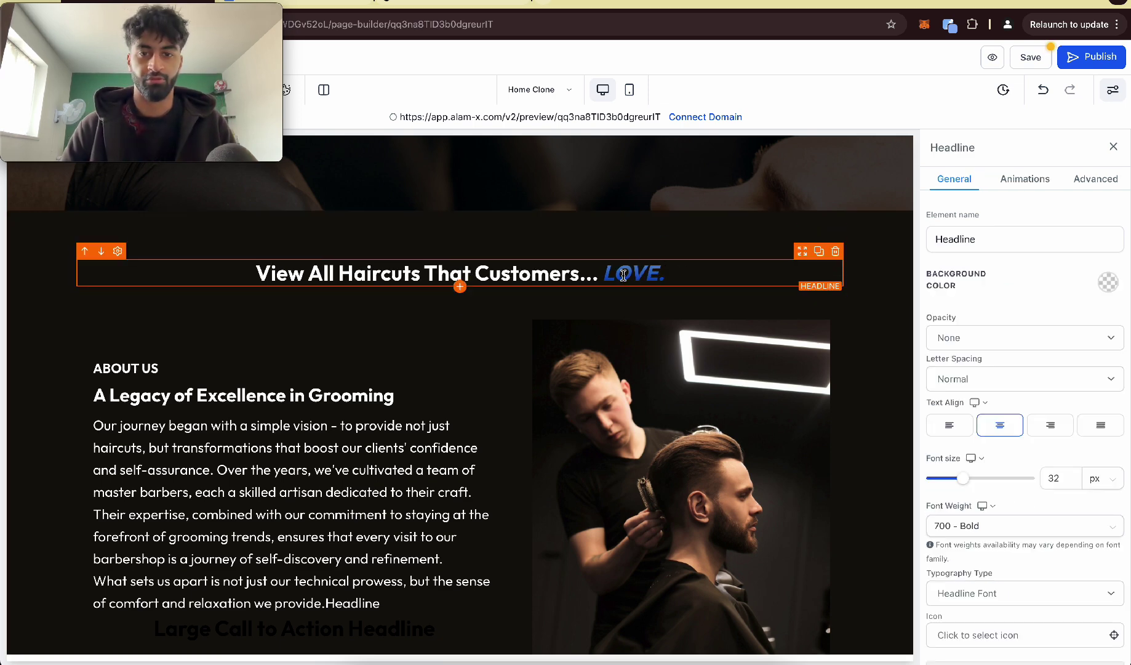
double_click(622, 275)
left_click(694, 277)
left_click_drag(694, 277, 608, 278)
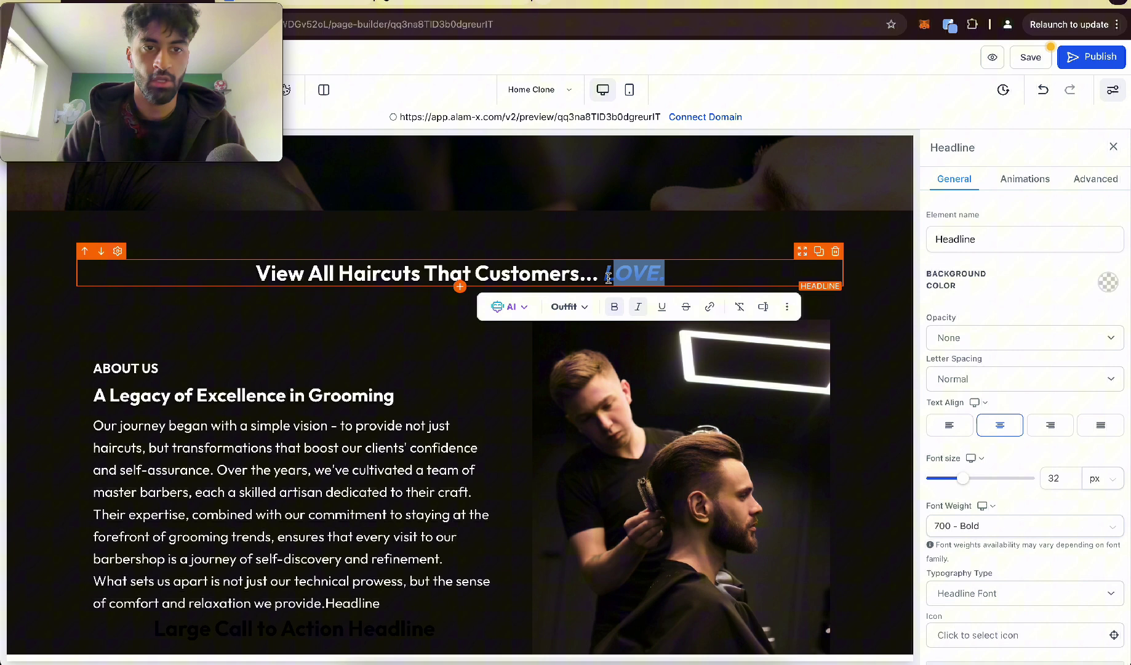
- Copy the gradientbold1 rule from the page's custom CSS into a ChatGPT prompt
left_click_drag(142, 12, 141, 126)
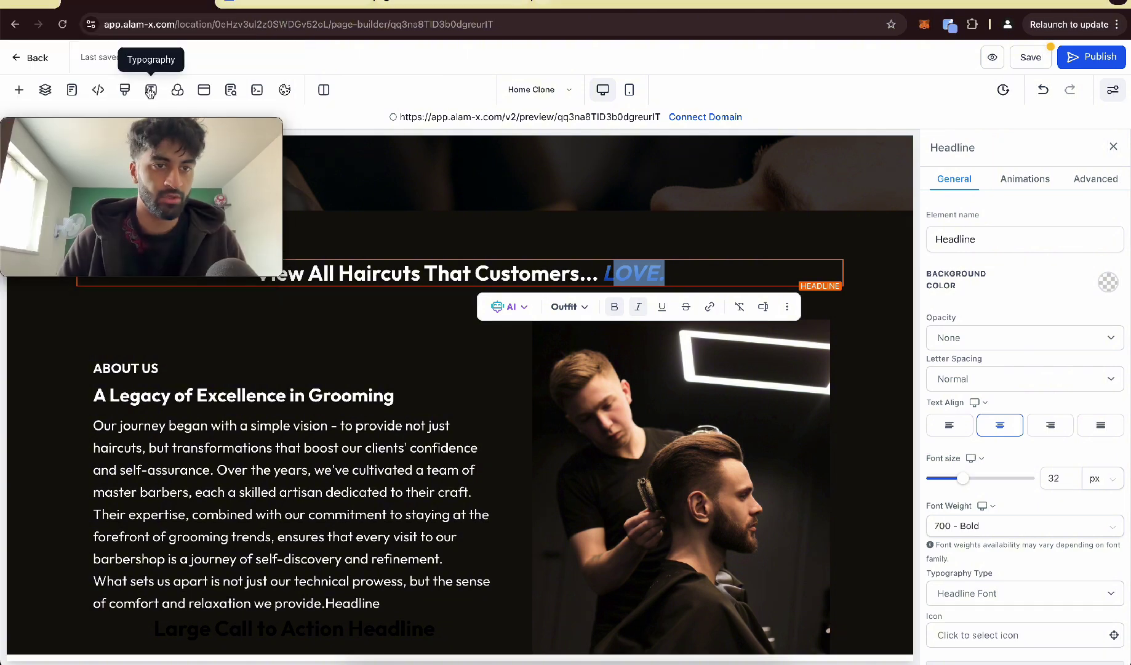
left_click(124, 90)
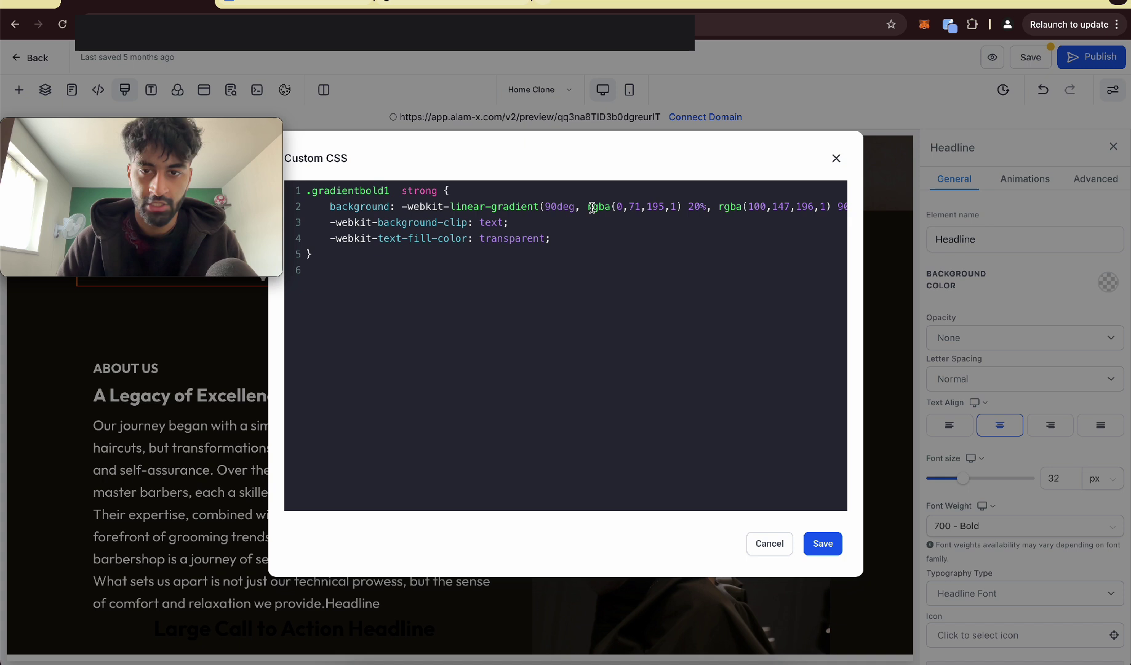
left_click_drag(614, 204, 673, 206)
left_click(682, 207)
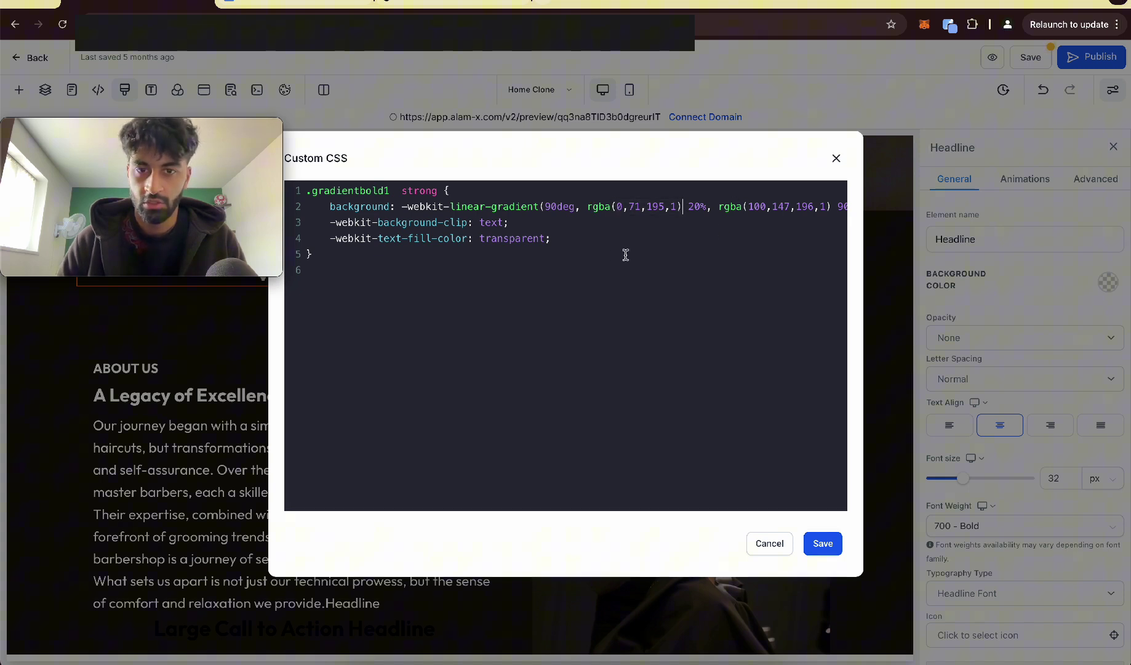
left_click_drag(349, 257, 314, 186)
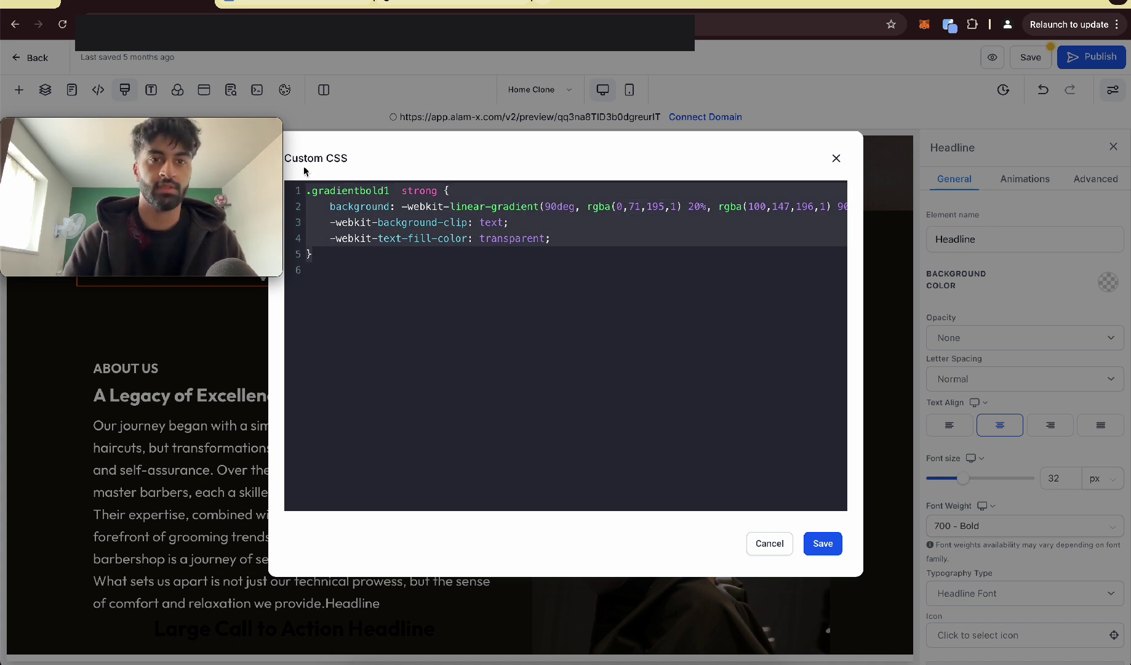
left_click(449, 3)
type(".gradientbold1  strong {     background: -webkit-linear-gradient(90deg, rgba(0,71,195,1) 20%, rgba(100,147,196,1) 90%);     -webkit-background-clip: text;     -webkit-text-fill-color: transparent; }")
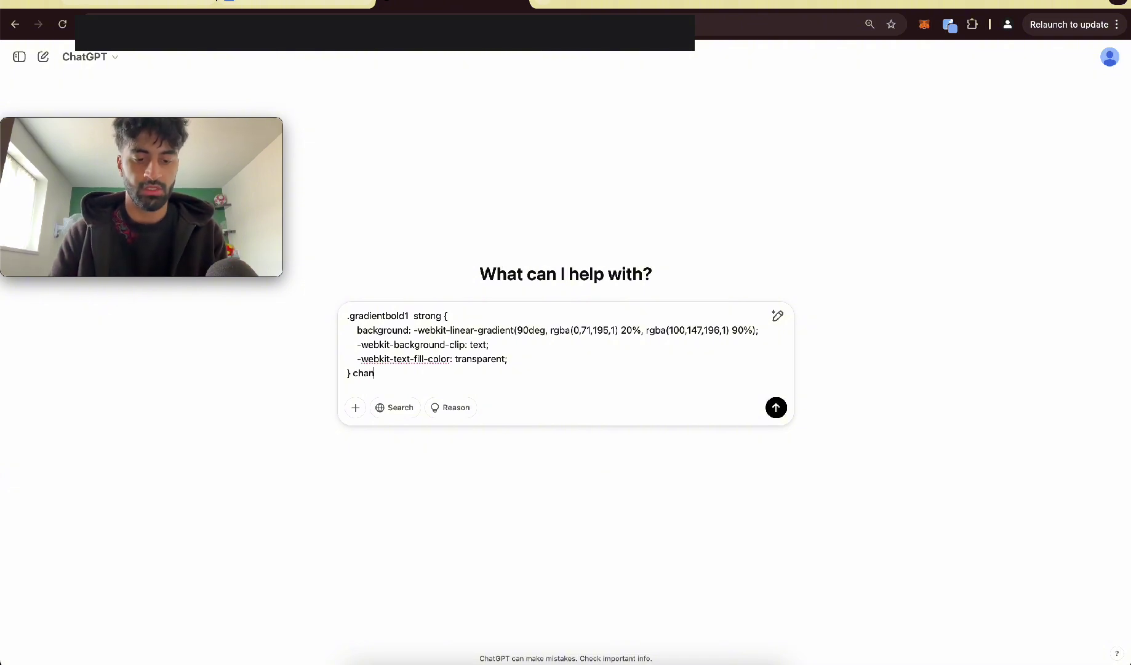
- Ask ChatGPT to change the rgba colours to purple and pink, then copy its CSS
type("rg")
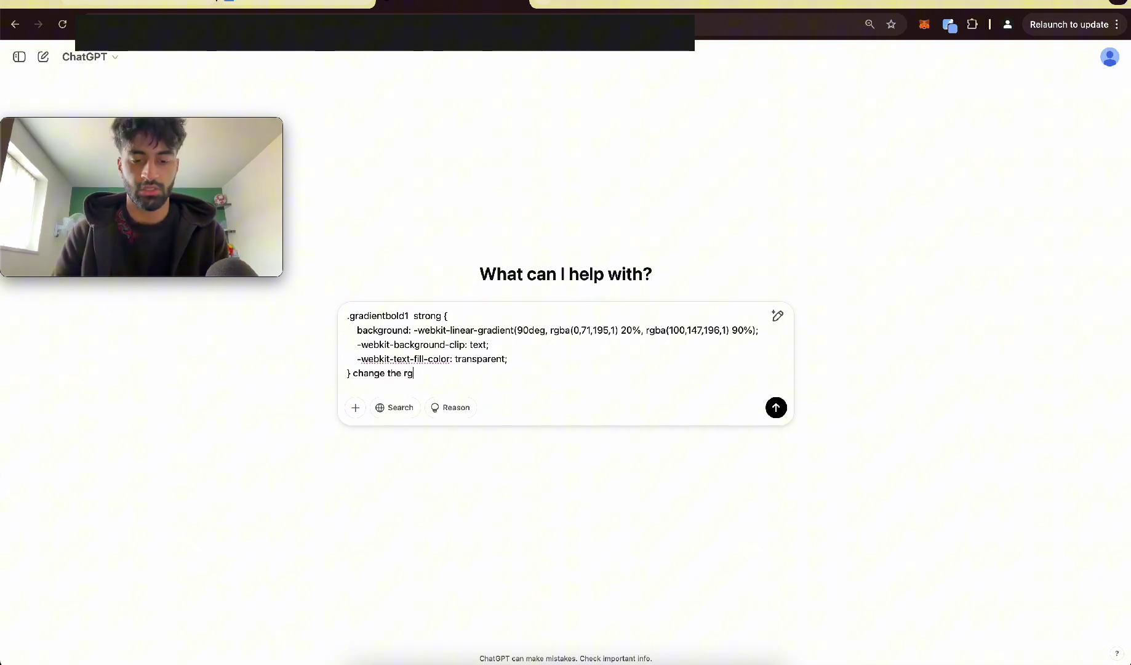
type("a colours to")
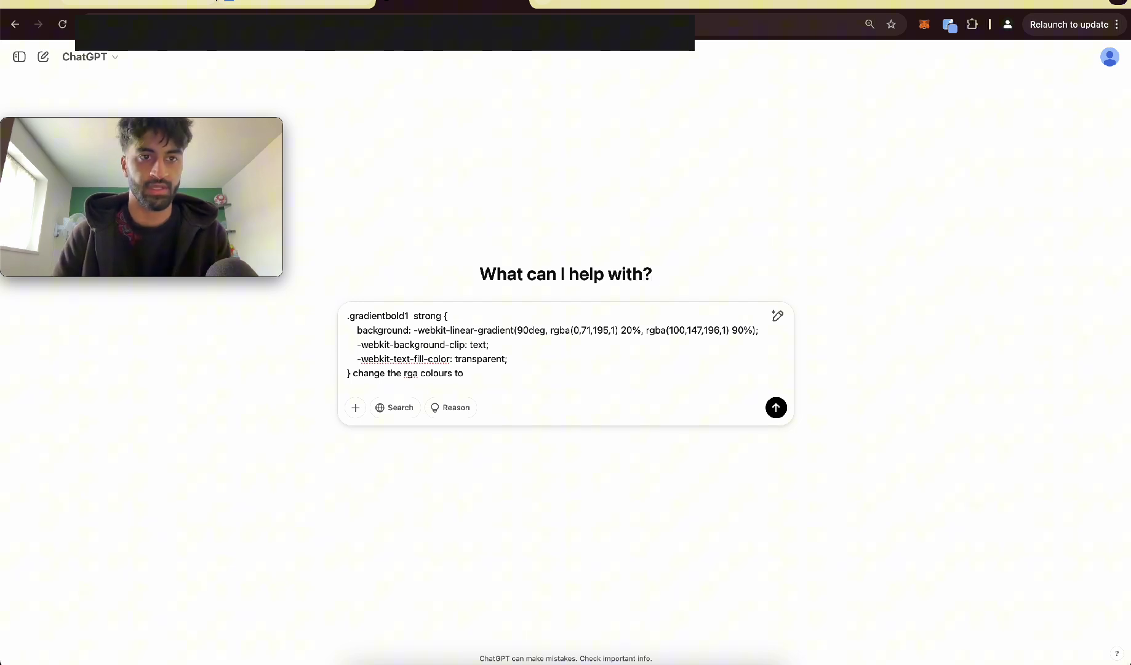
type("purple and pink")
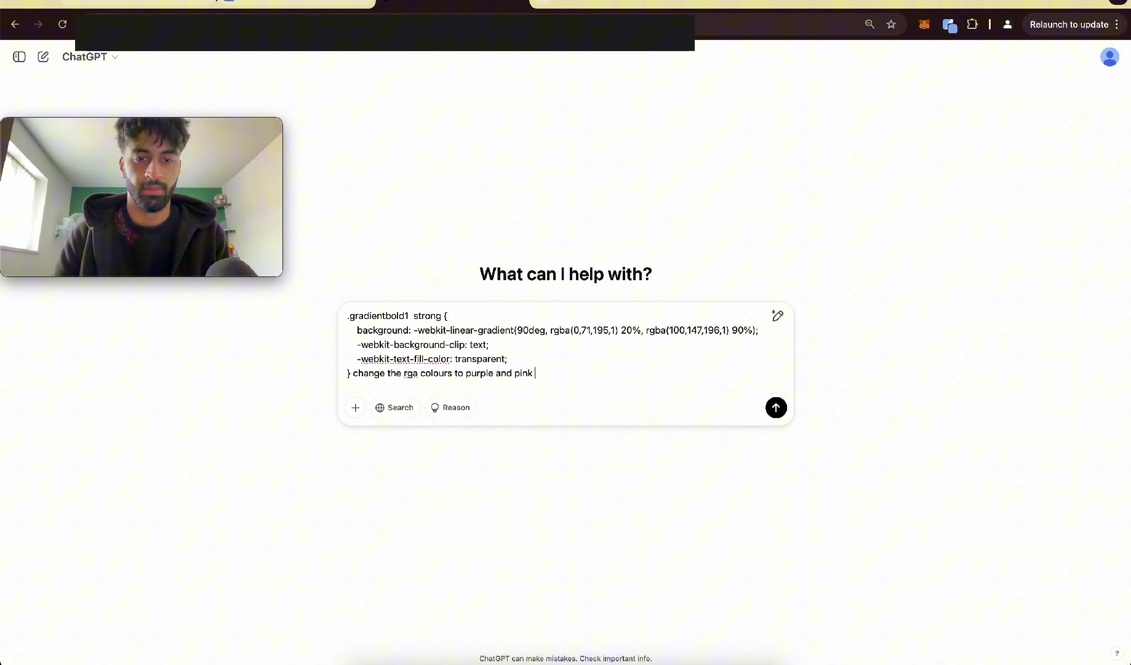
key("Return")
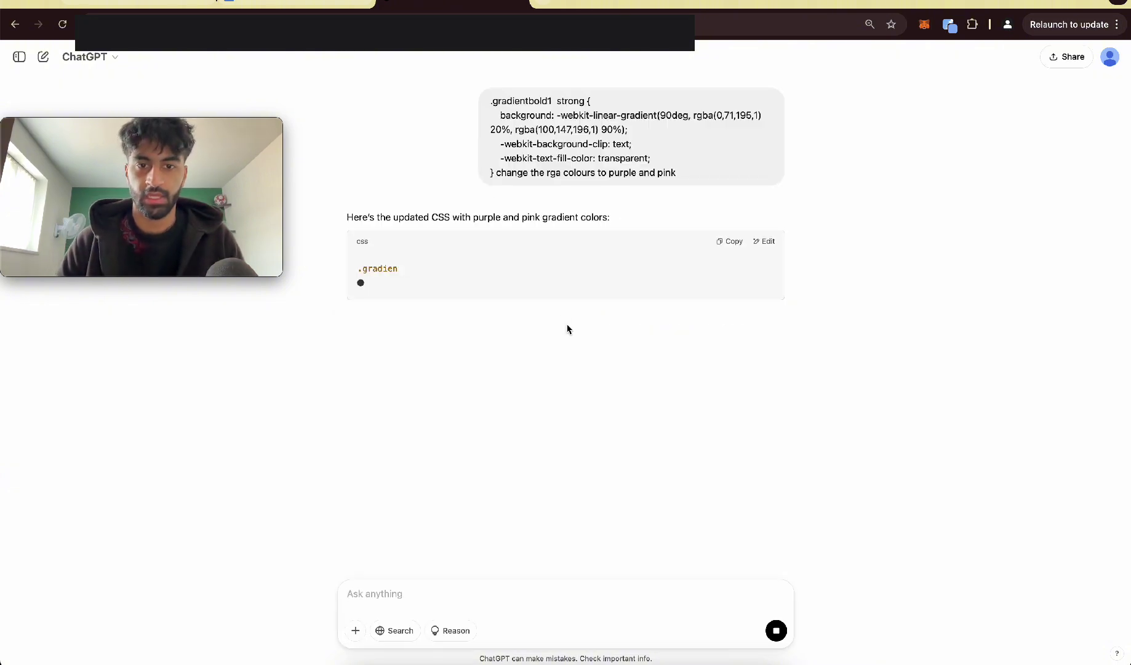
left_click(732, 242)
- Replace the page's custom CSS with the purple-pink version and save it
left_click(212, 6)
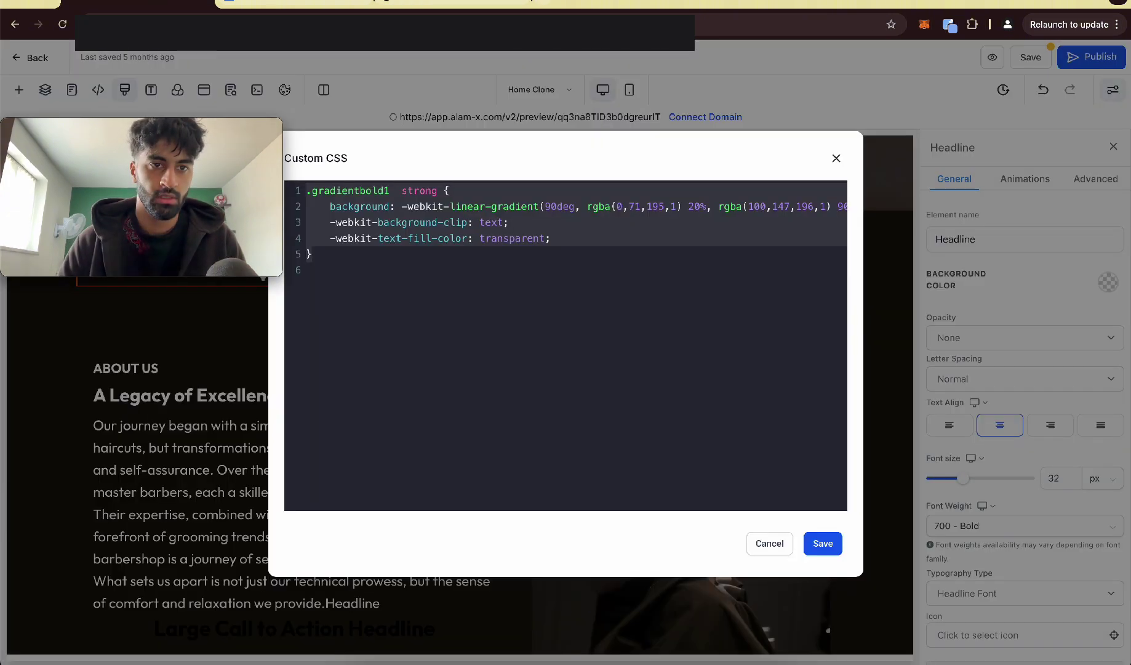
left_click(465, 334)
key("ctrl+a")
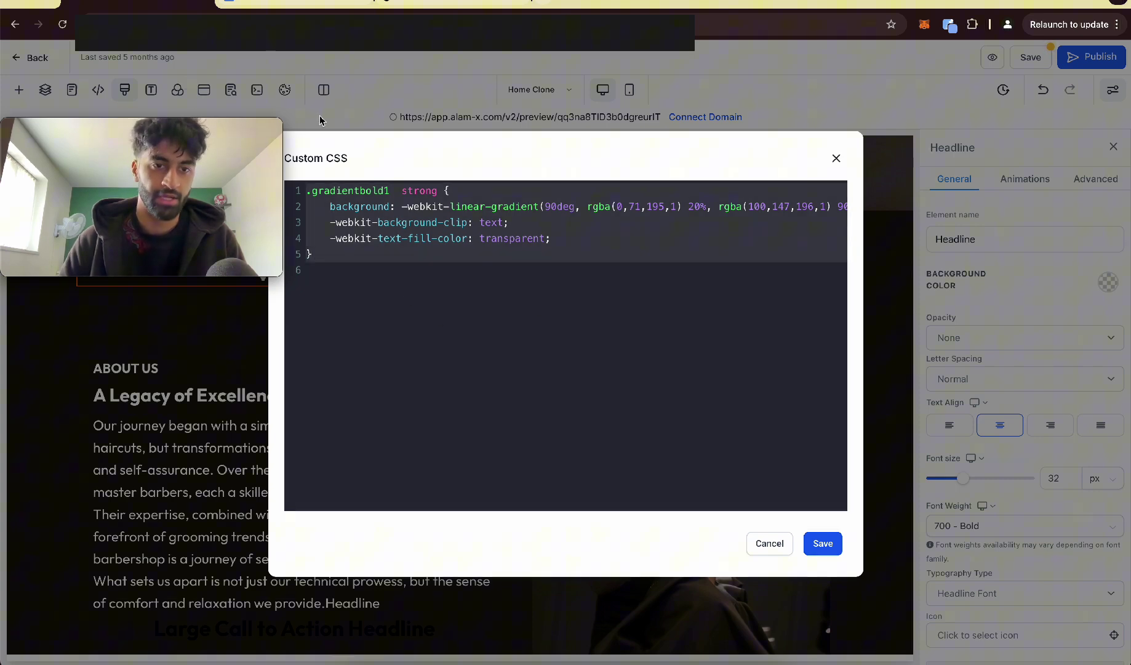
key("ctrl+v")
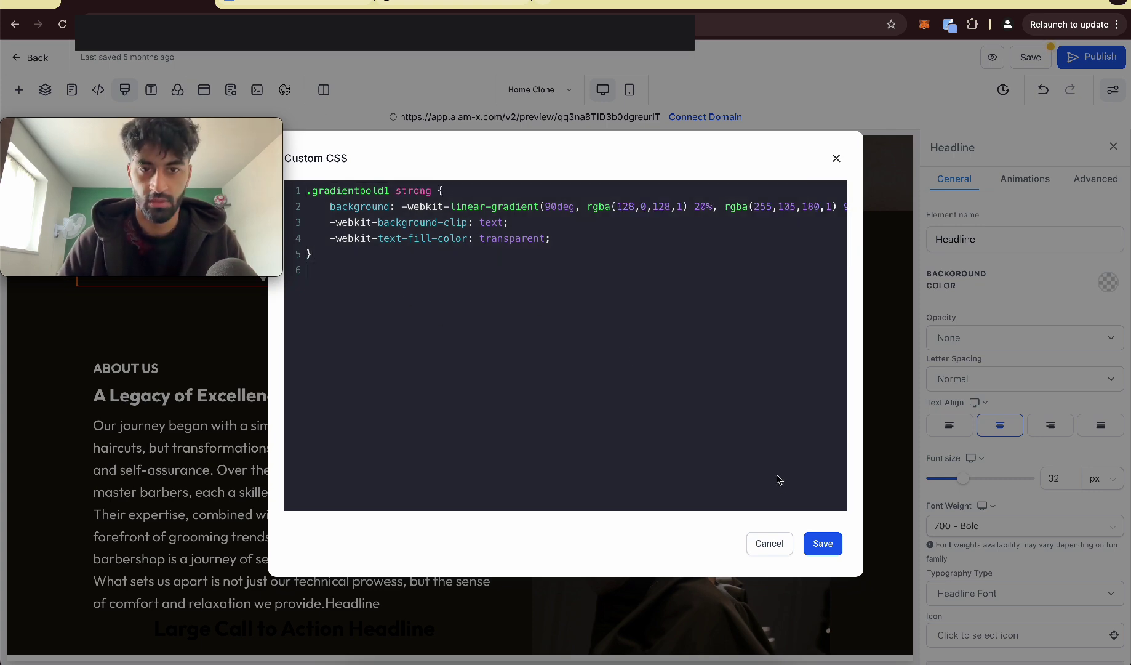
left_click(813, 550)
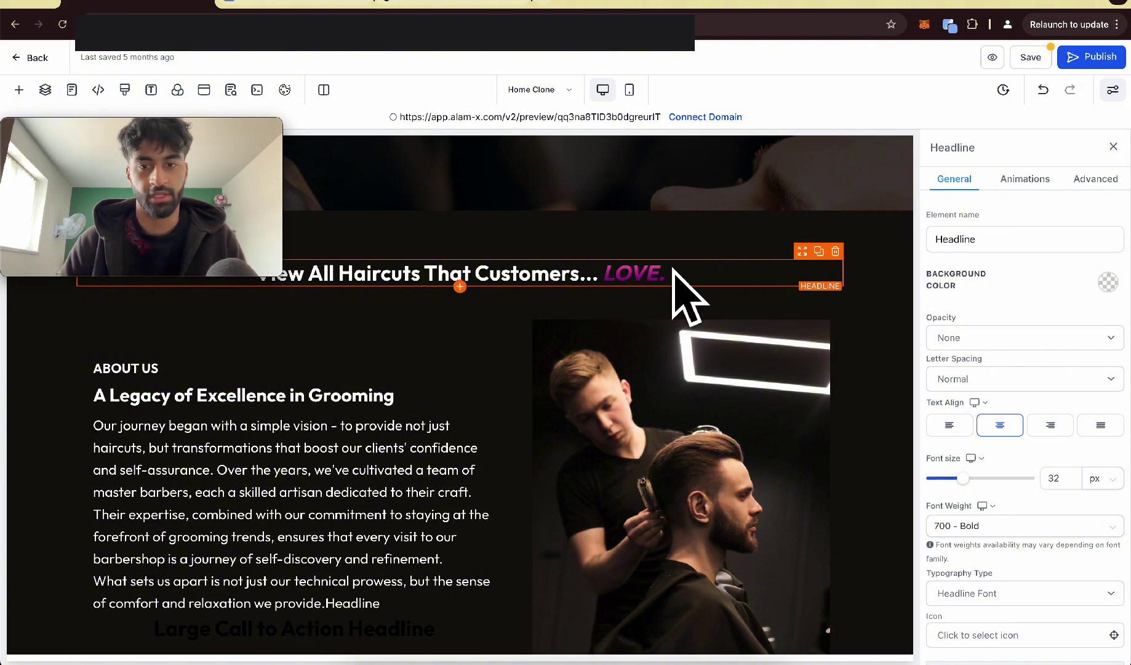
- Check that the headline's 'LOVE.' now shows the purple-pink gradient
scroll(669, 279, "up", 5)
scroll(460, 187, "up", 2)
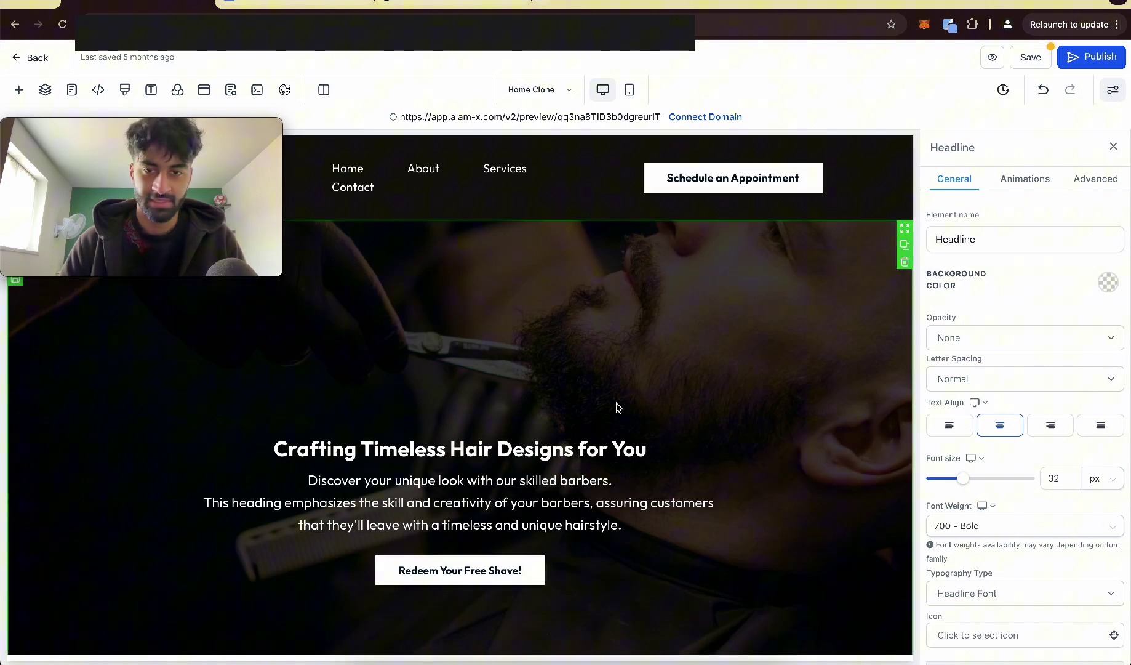
scroll(615, 404, "down", 8)
scroll(647, 317, "up", 1)
scroll(651, 254, "up", 1)
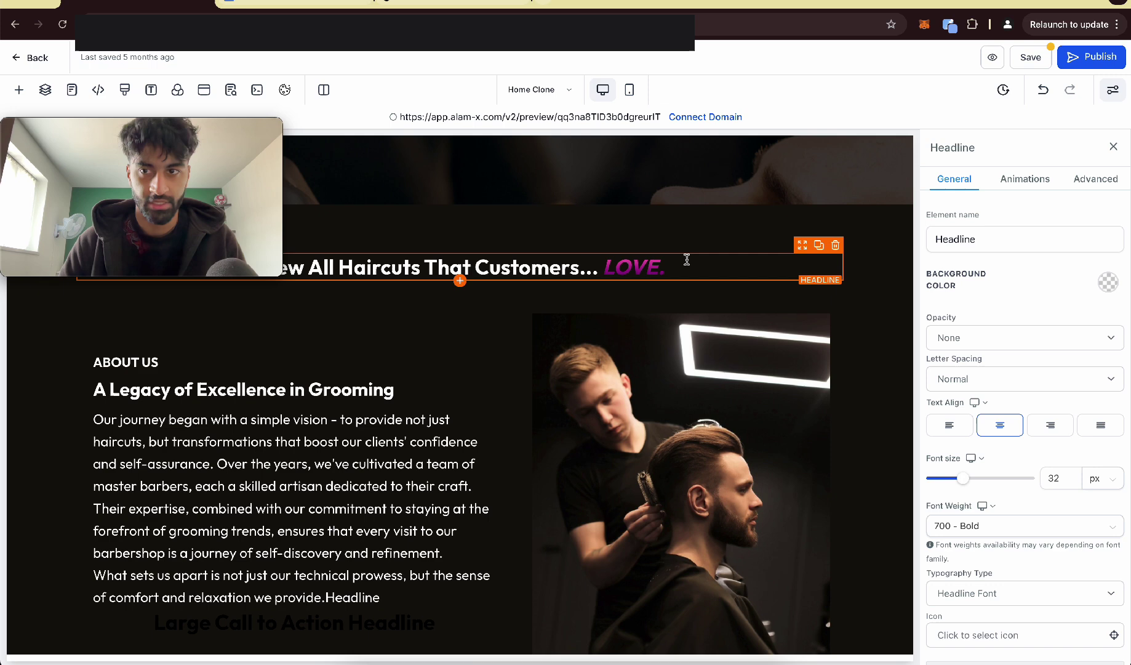
mouse_move(459, 267)
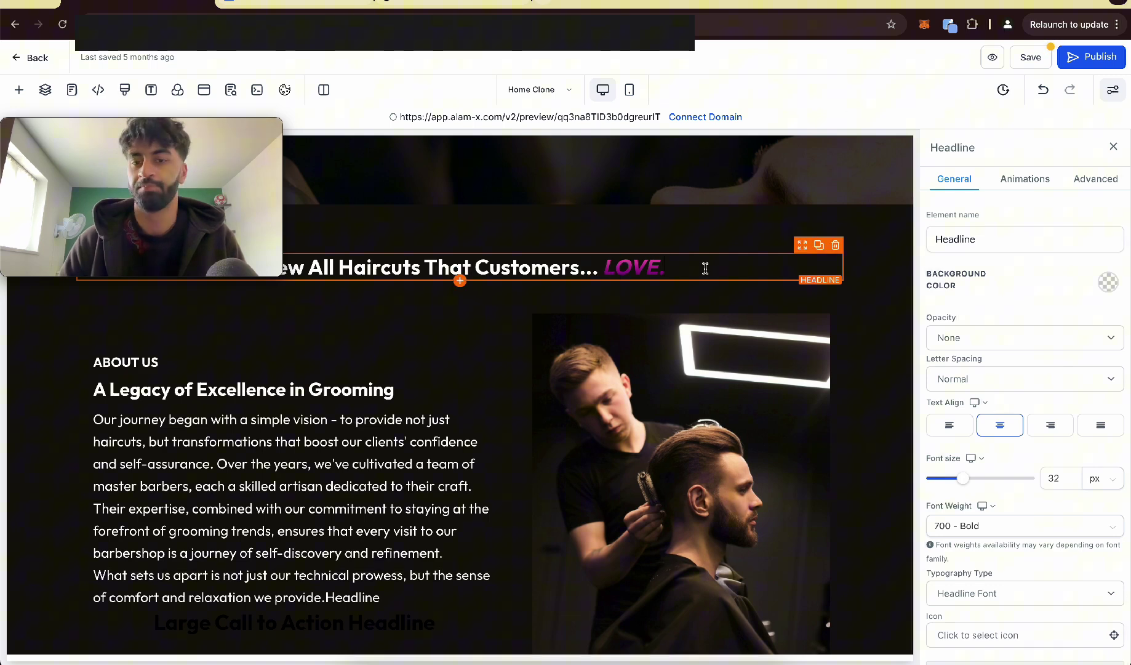
mouse_move(704, 265)
left_mouse_down()
mouse_move(580, 265)
mouse_move(601, 266)
left_mouse_up()
left_click(601, 266)
scroll(446, 275, "up", 2)
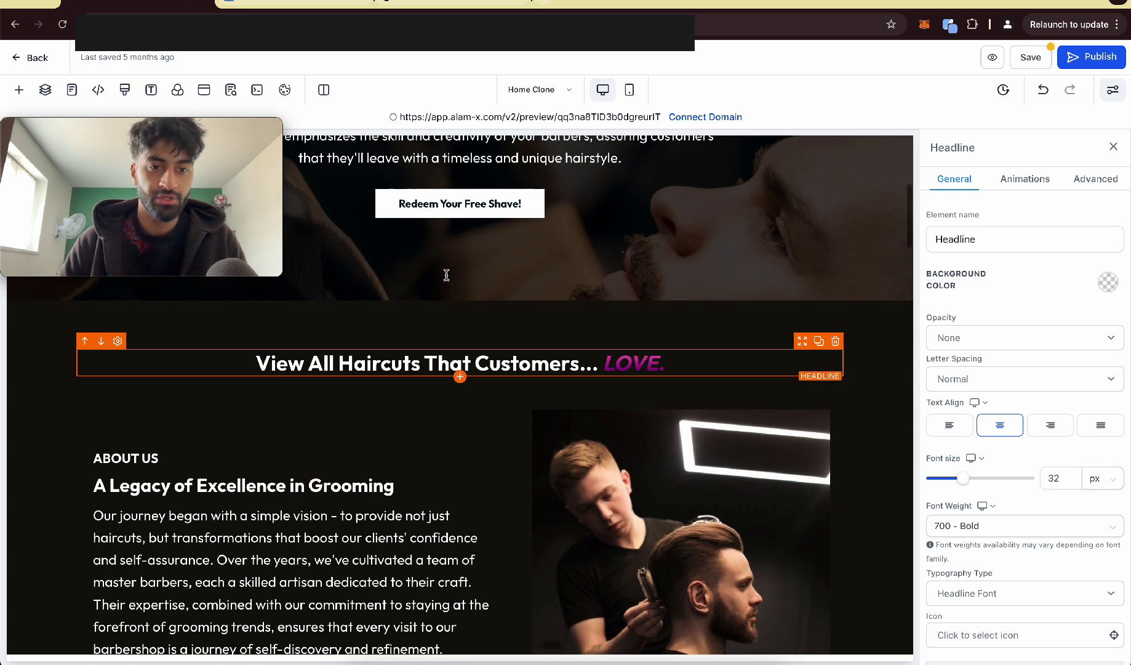
left_click_drag(254, 363, 596, 362)
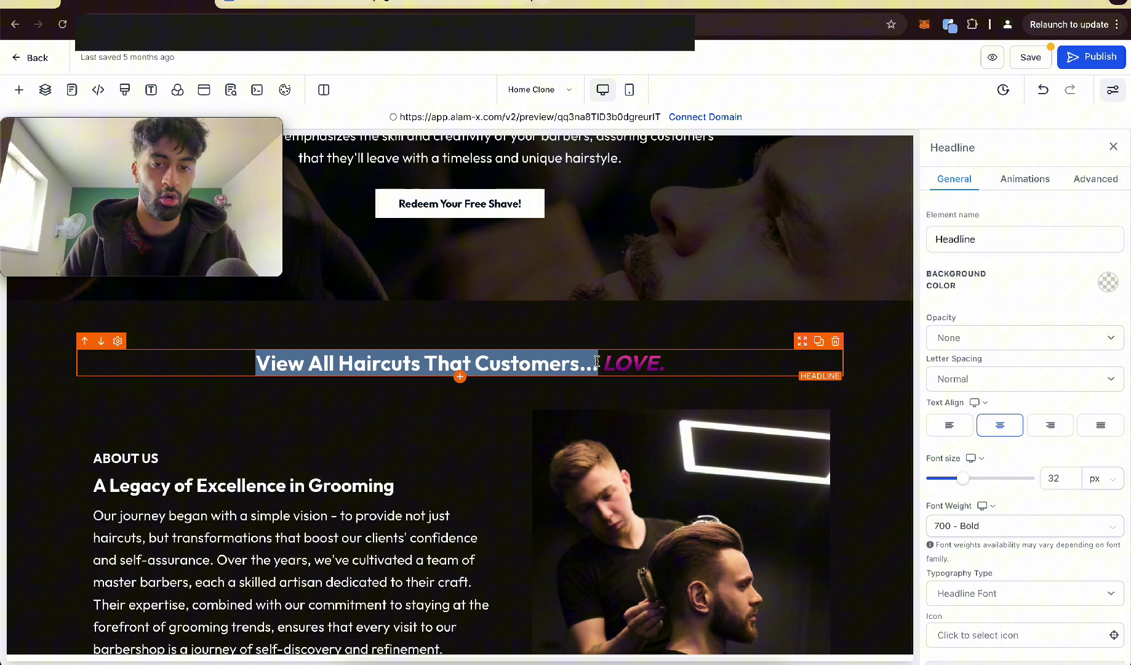
left_click(767, 356)
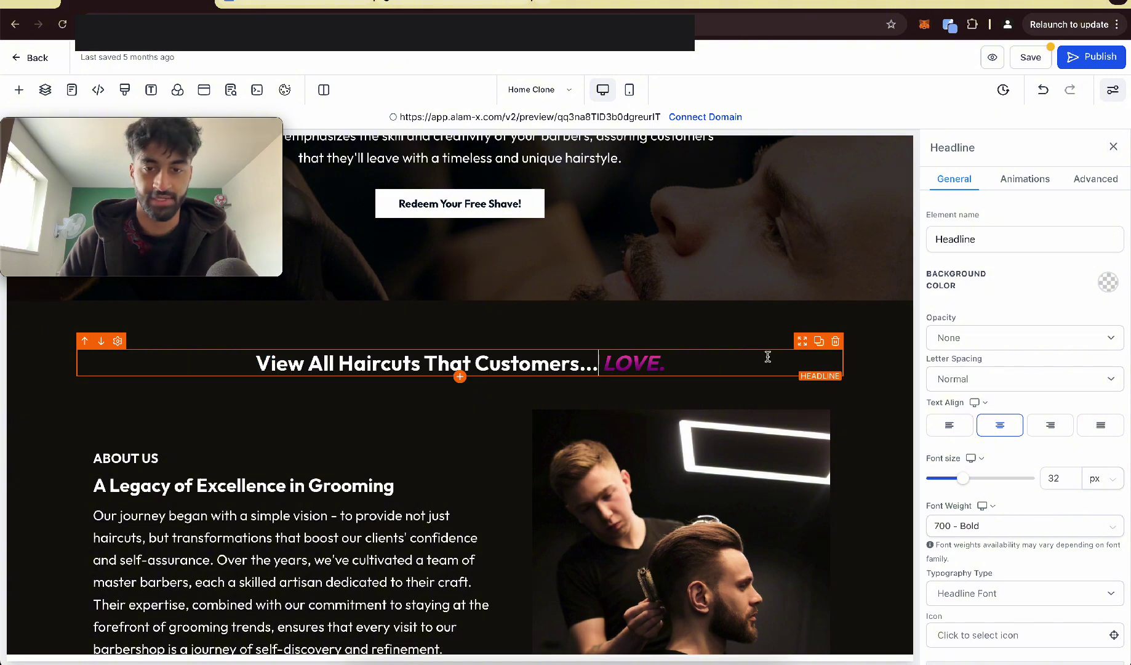
- Add a second Headline below the first with white text
left_click(460, 377)
left_click(165, 253)
left_click(1101, 257)
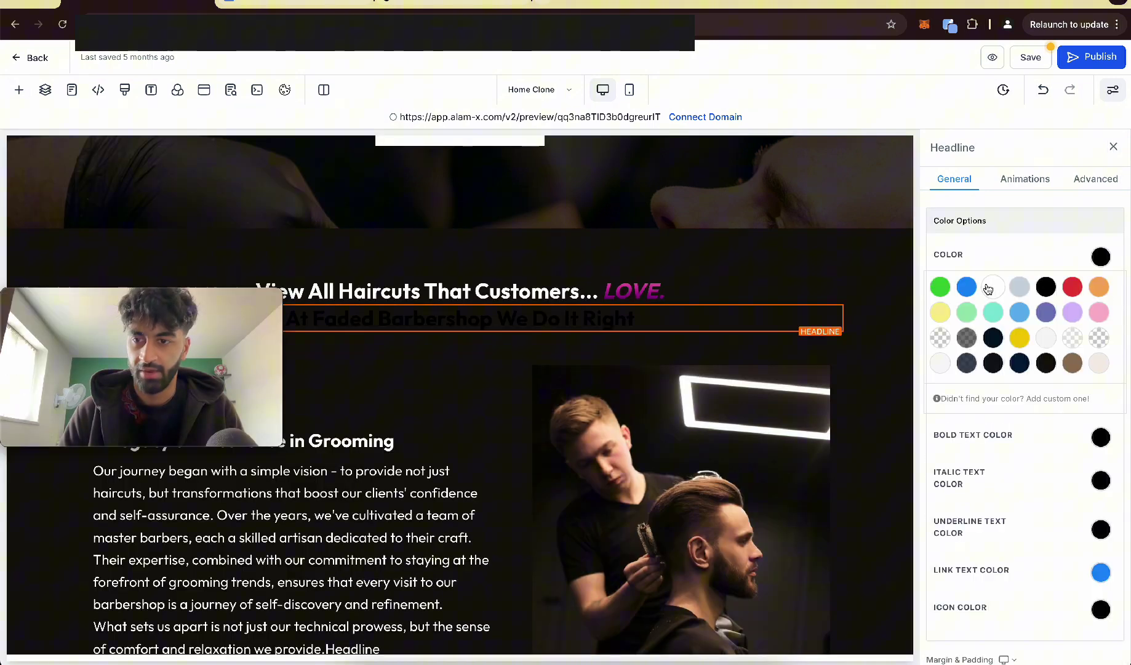
left_click(989, 288)
scroll(450, 273, "down", 2)
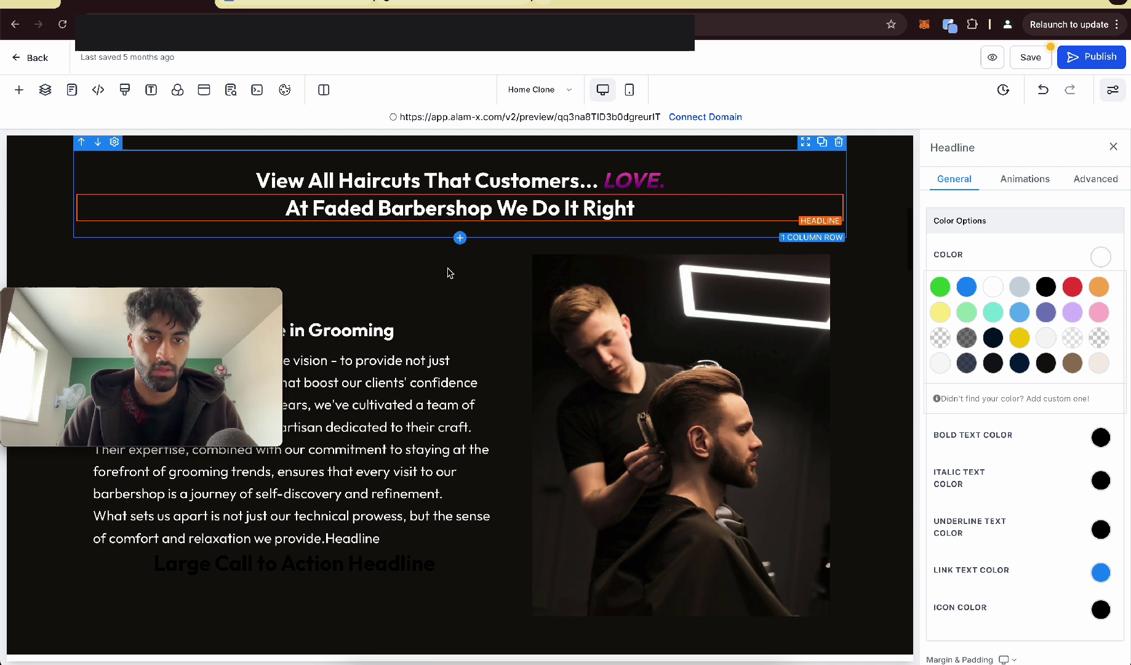
scroll(450, 272, "up", 1)
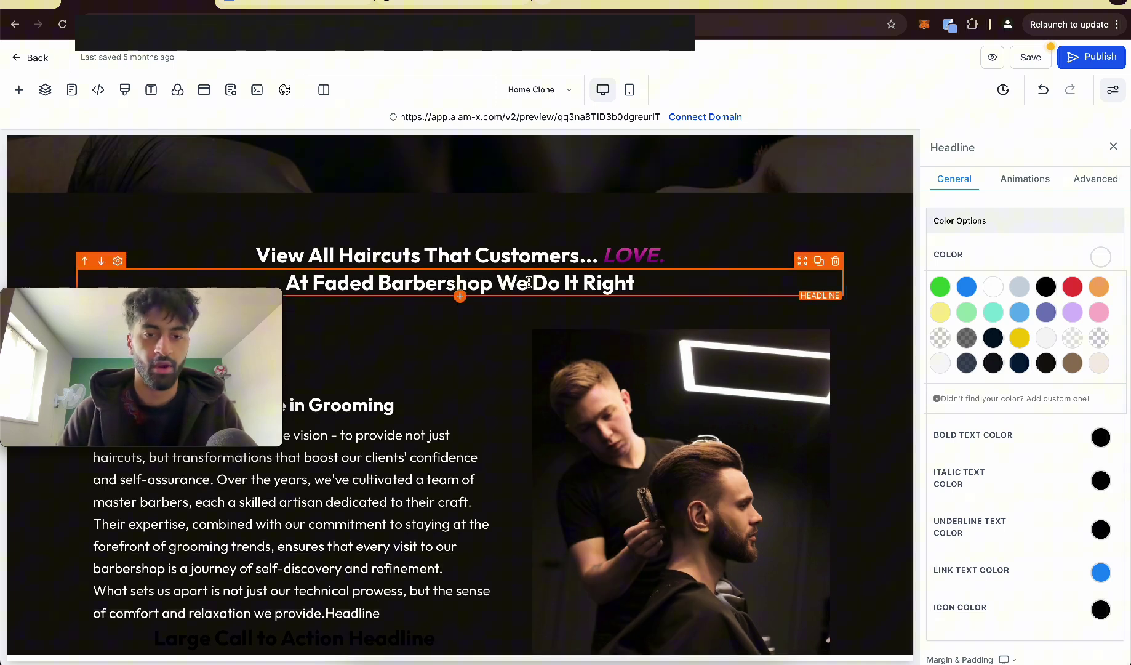
- Copy the .coolheader1 CSS block from the Google Doc guide
double_click(406, 280)
triple_click(406, 280)
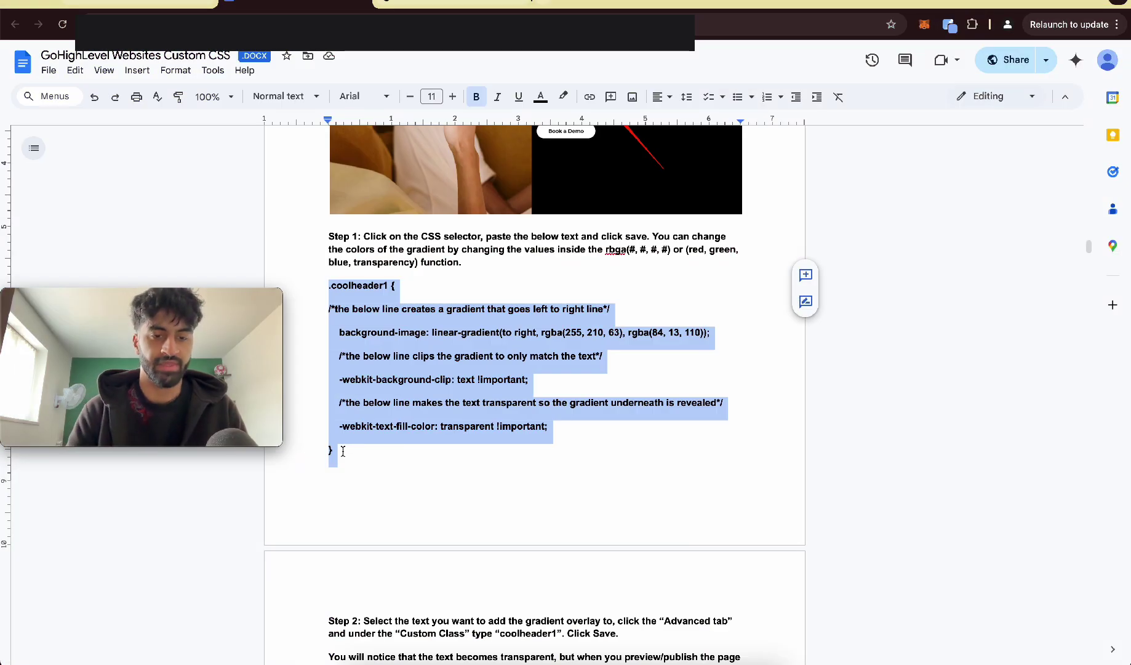
left_click(340, 450)
left_click_drag(333, 450, 329, 300)
key("ctrl+c")
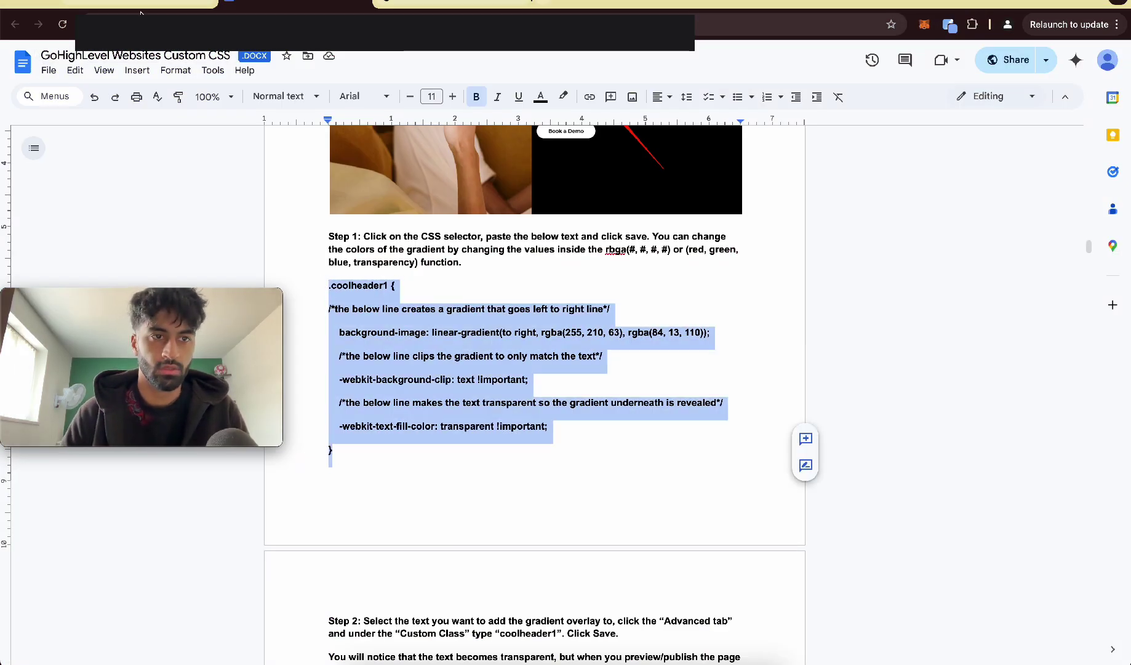
left_click(141, 12)
- Append the coolheader1 rule to the page's custom CSS and save
left_click(125, 89)
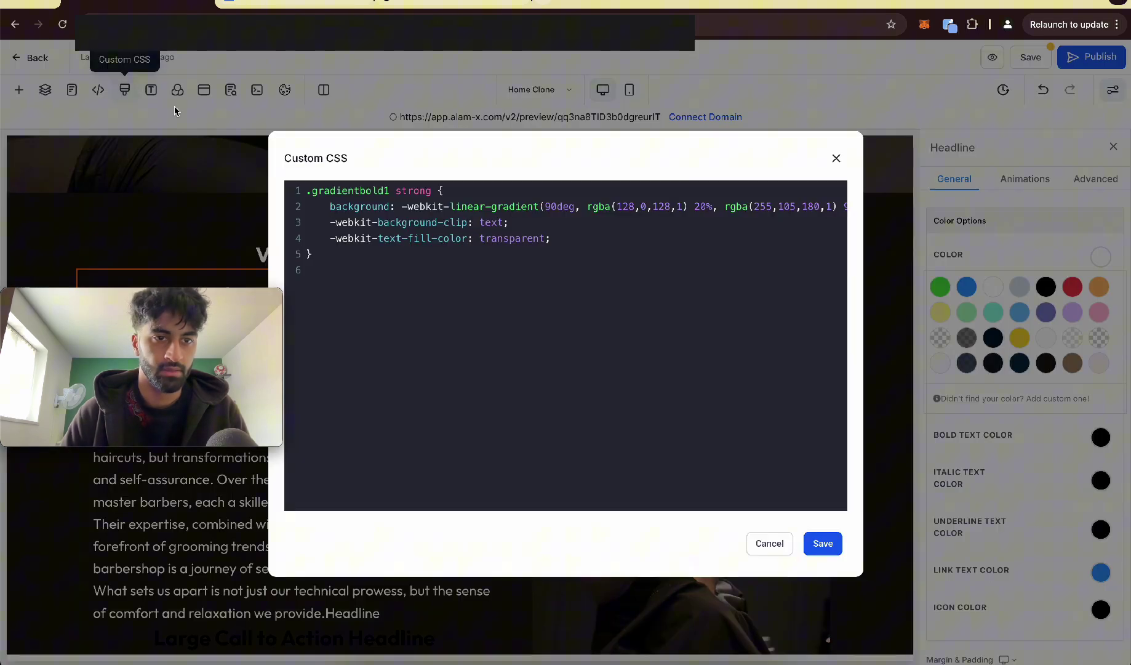
key("ctrl+v")
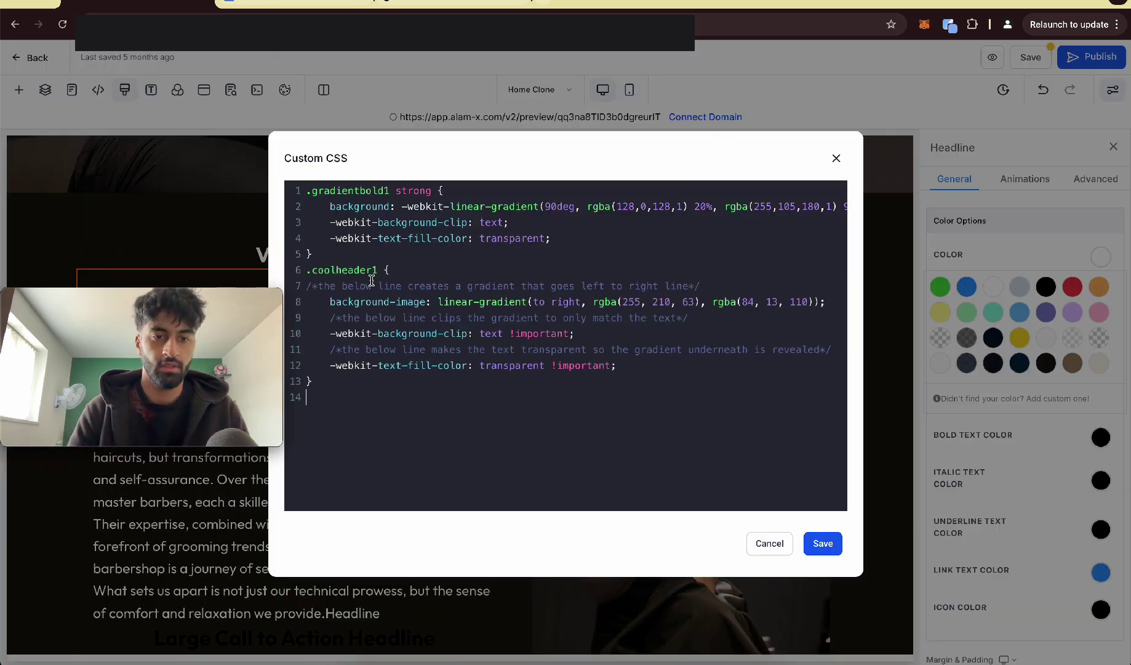
left_click(823, 543)
- Apply the coolheader1 custom class to the second headline, then select its column
left_click(1090, 180)
type("coolheader1")
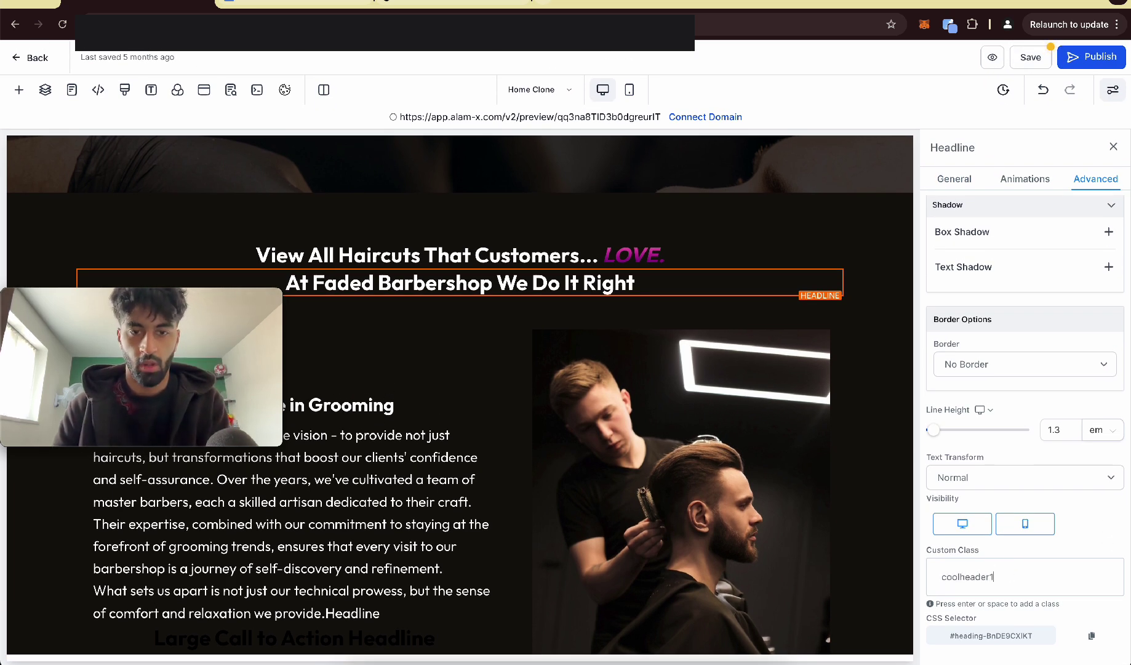
key("Return")
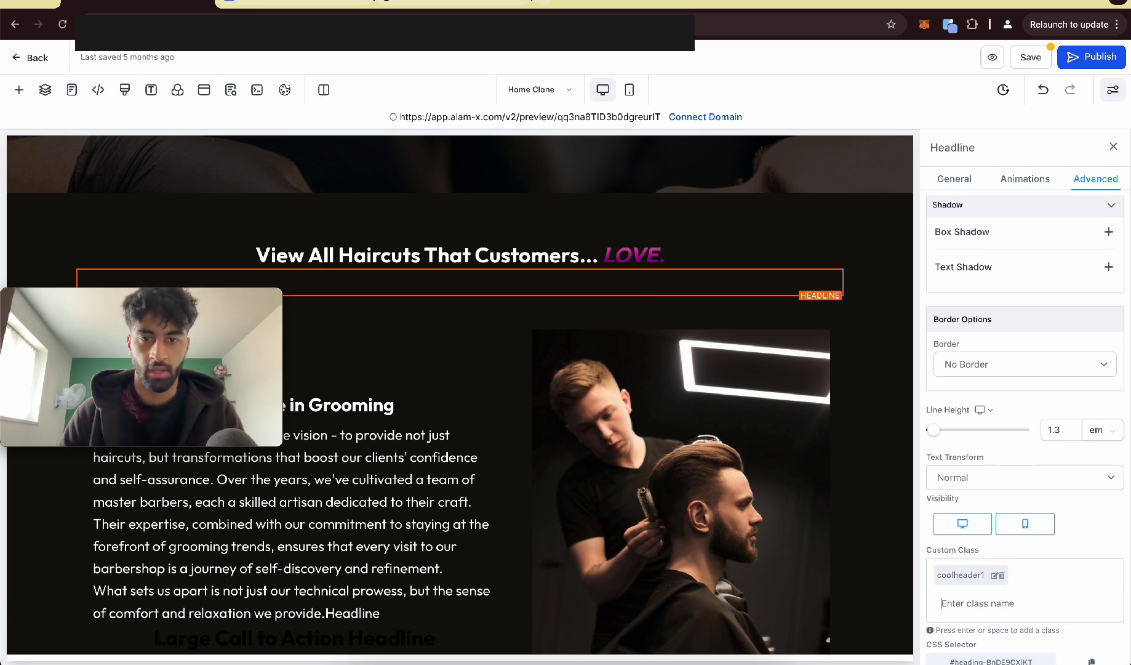
left_click(456, 282)
left_click(457, 346)
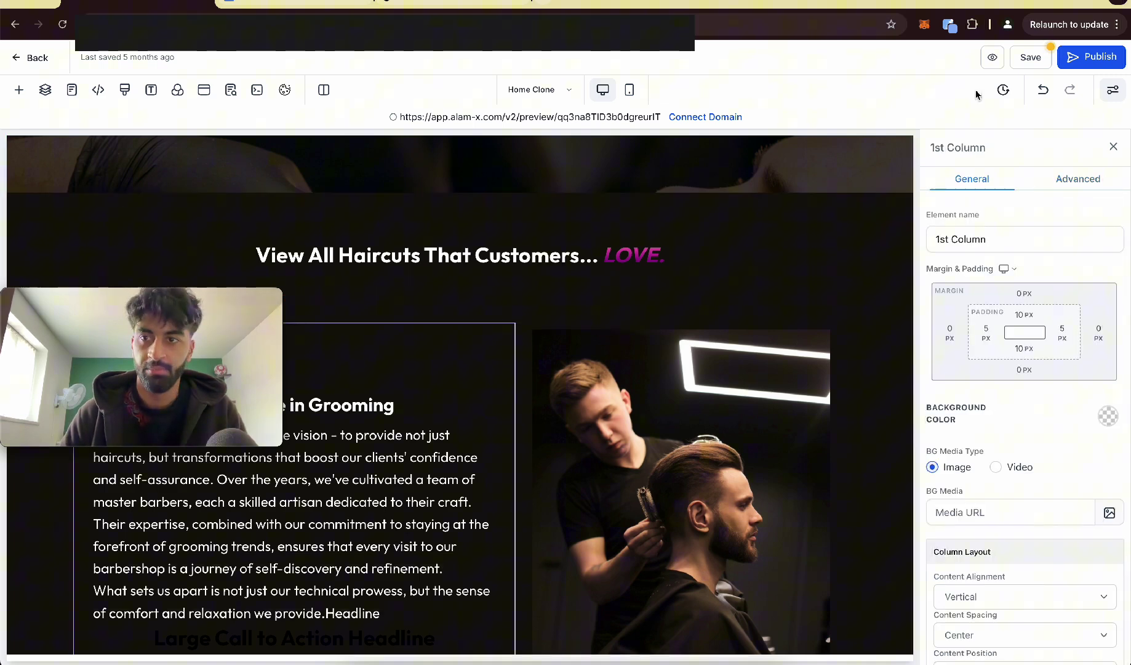
- Save the page and preview the gold-to-maroon 'At Faded Barbershop' subheadline
left_click(990, 62)
left_click(192, 643)
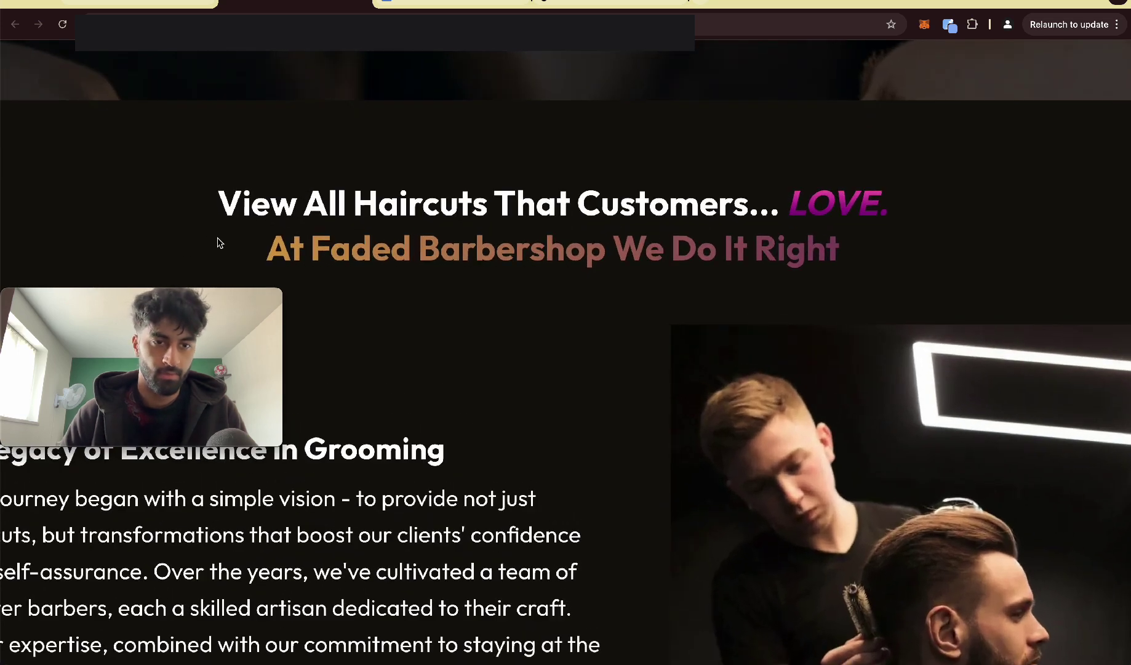
left_click_drag(218, 242, 656, 250)
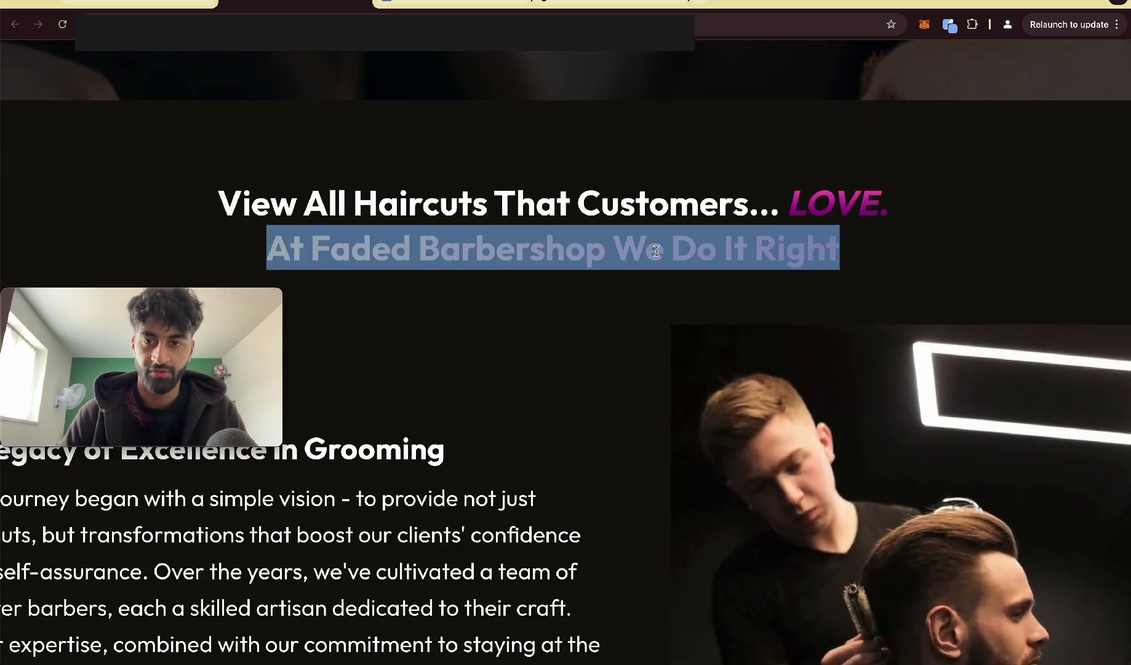
left_click(297, 254)
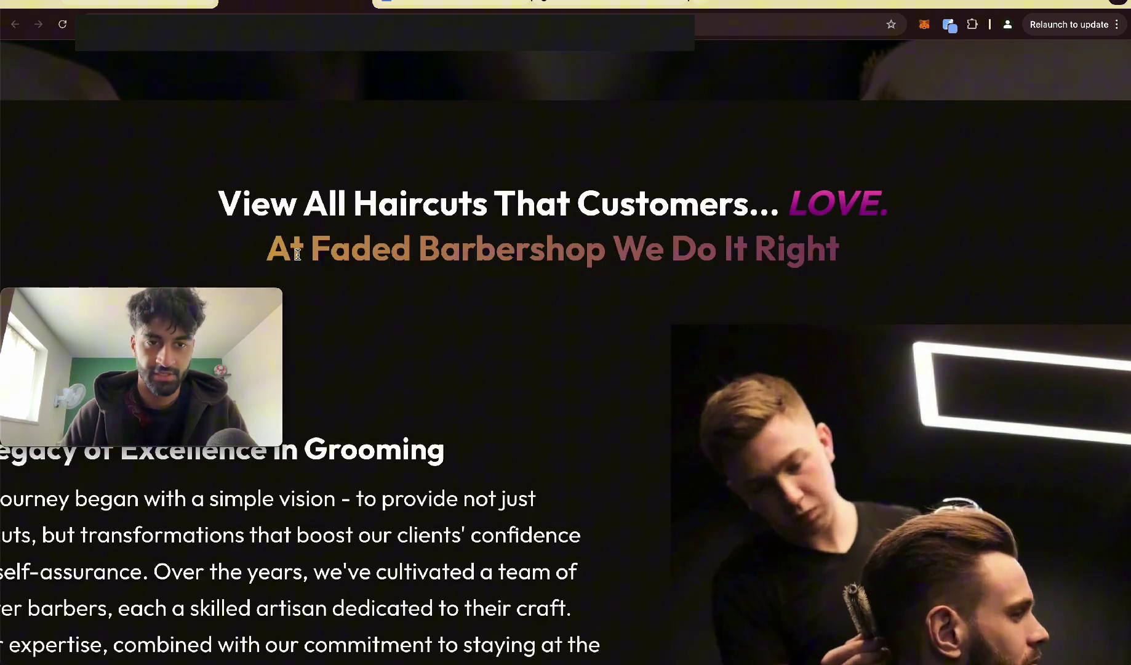
left_click_drag(271, 244, 896, 272)
left_click(896, 274)
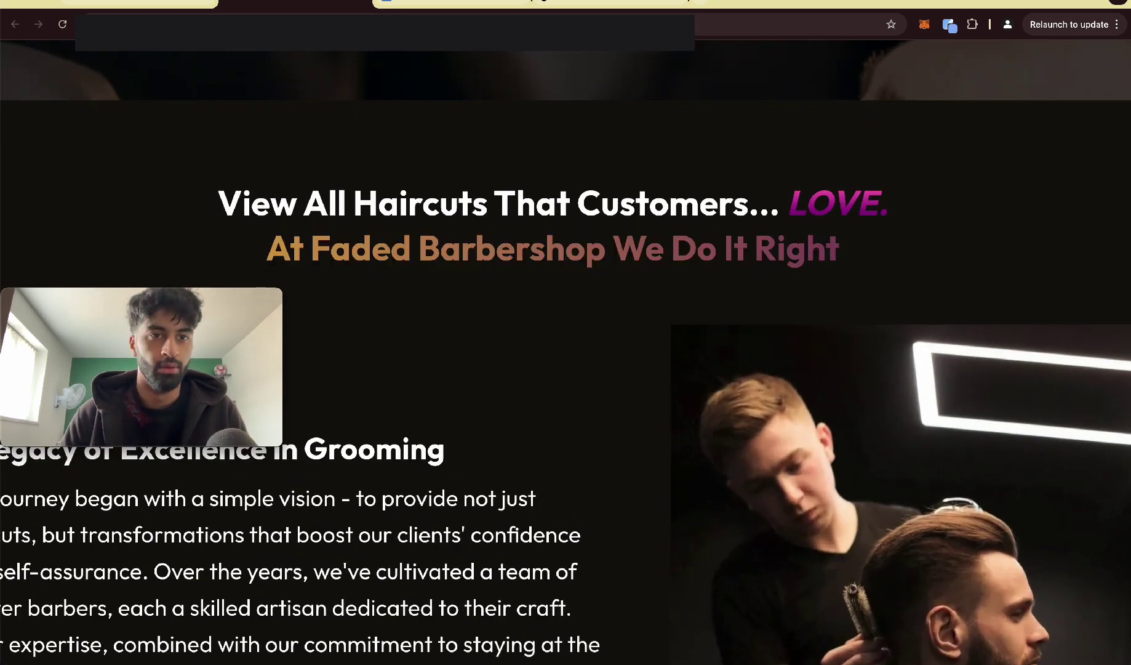
- Copy the .coolheader1 rule from the page's custom CSS for ChatGPT
left_click(139, 7)
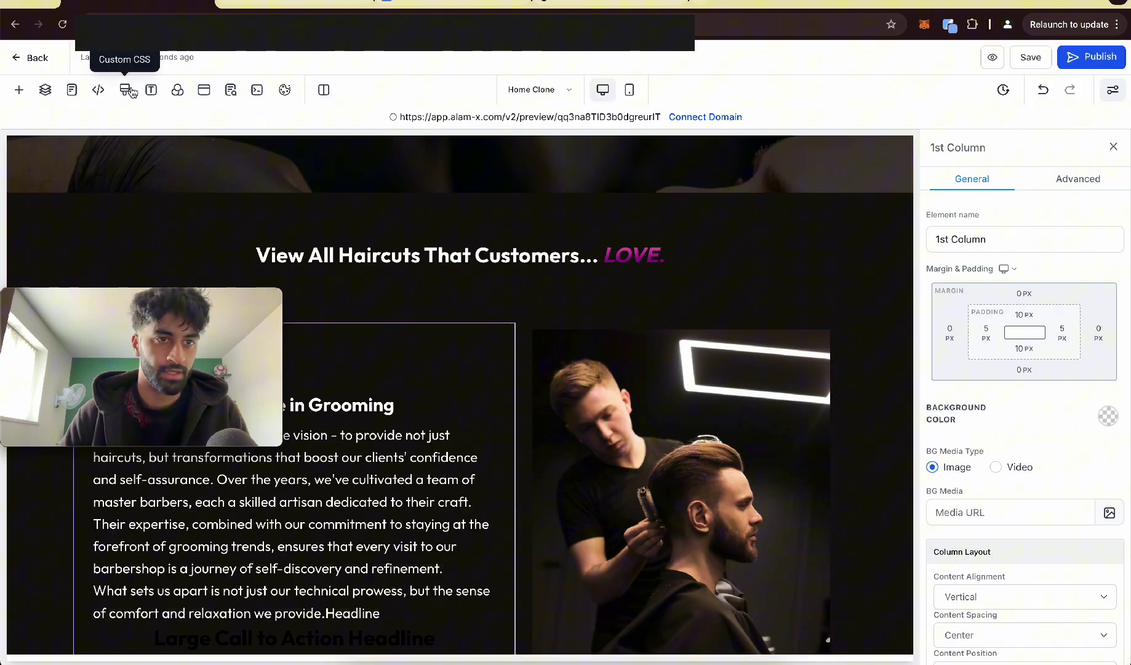
left_click(130, 91)
left_click_drag(312, 397, 302, 290)
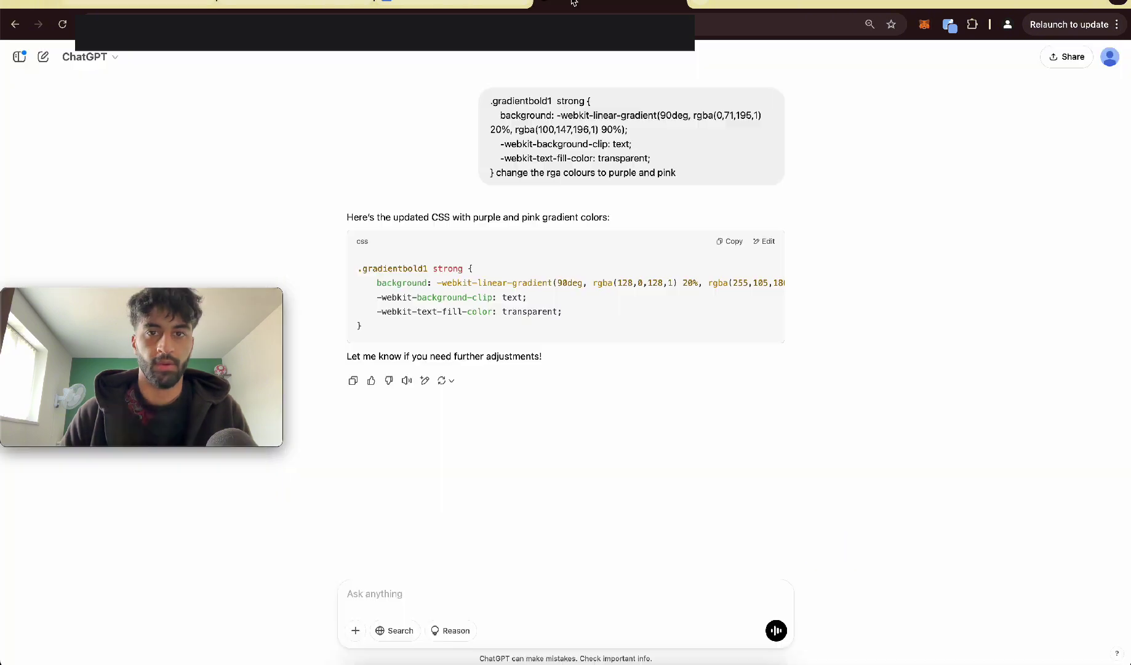
left_click(609, 3)
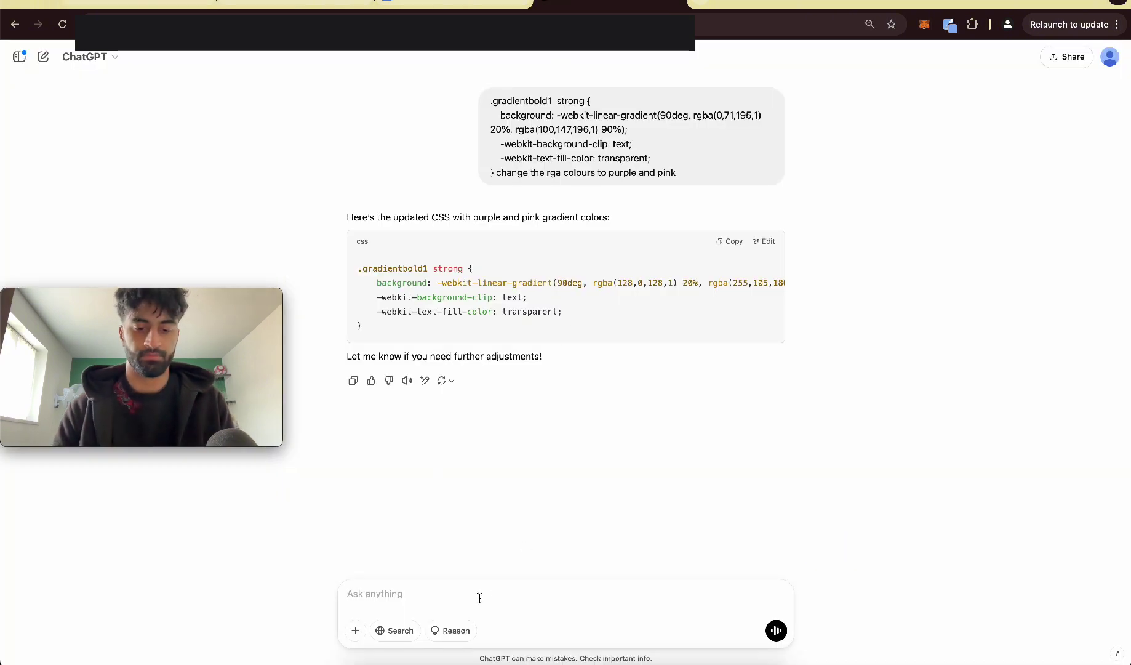
- Ask ChatGPT to recolour the pasted .coolheader1 gradient to blue and copy its reply
key("ctrl+v")
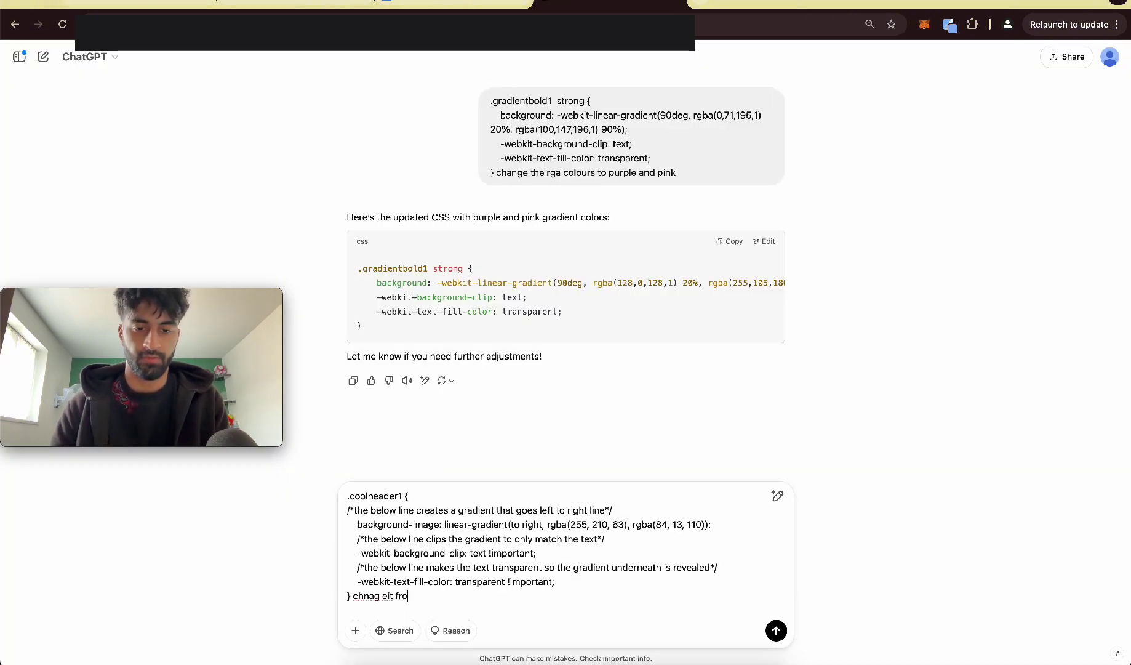
type("lue")
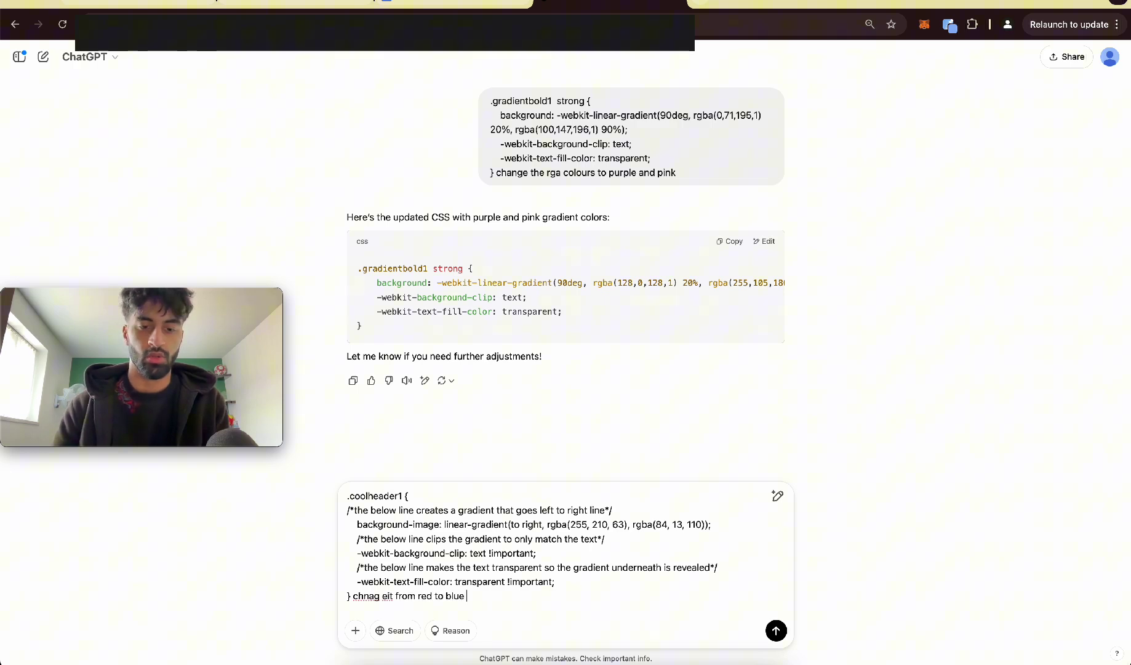
key("Return")
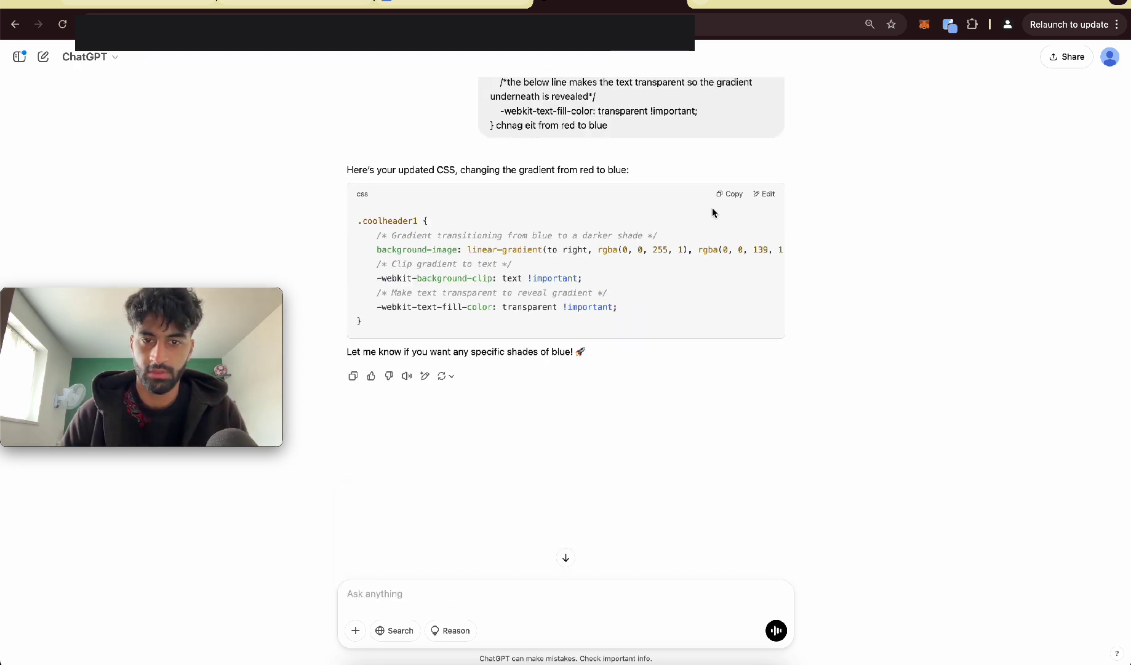
left_click(727, 199)
- Replace the old .coolheader1 rule in Custom CSS with ChatGPT's blue version and save
left_click(158, 3)
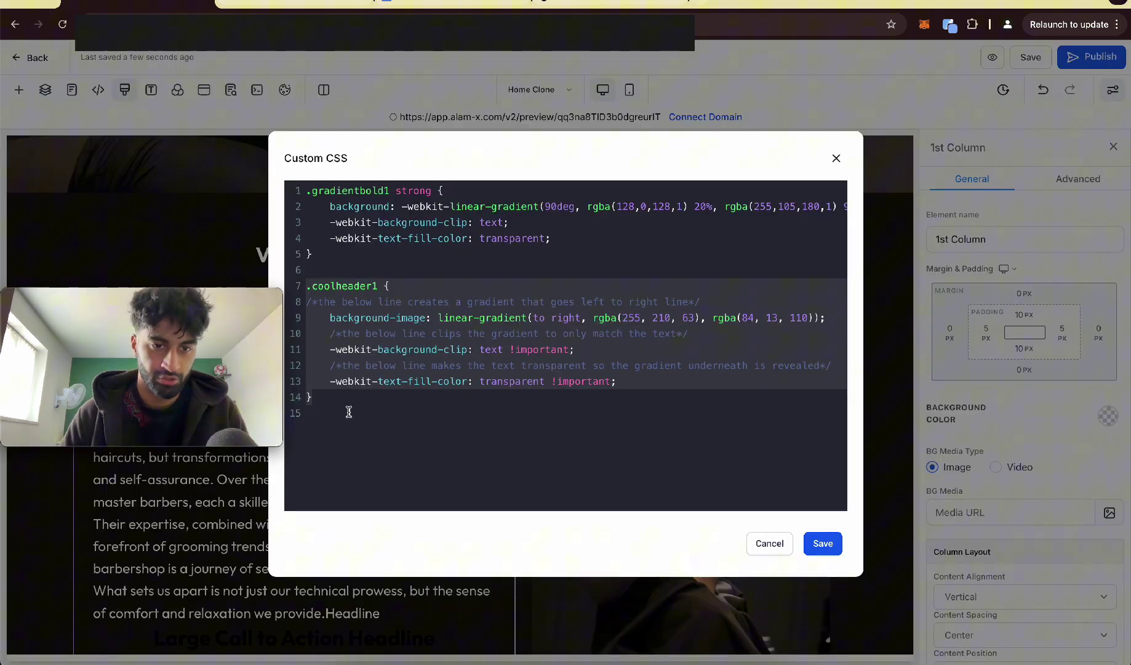
left_click_drag(336, 406, 300, 295)
key("BackSpace")
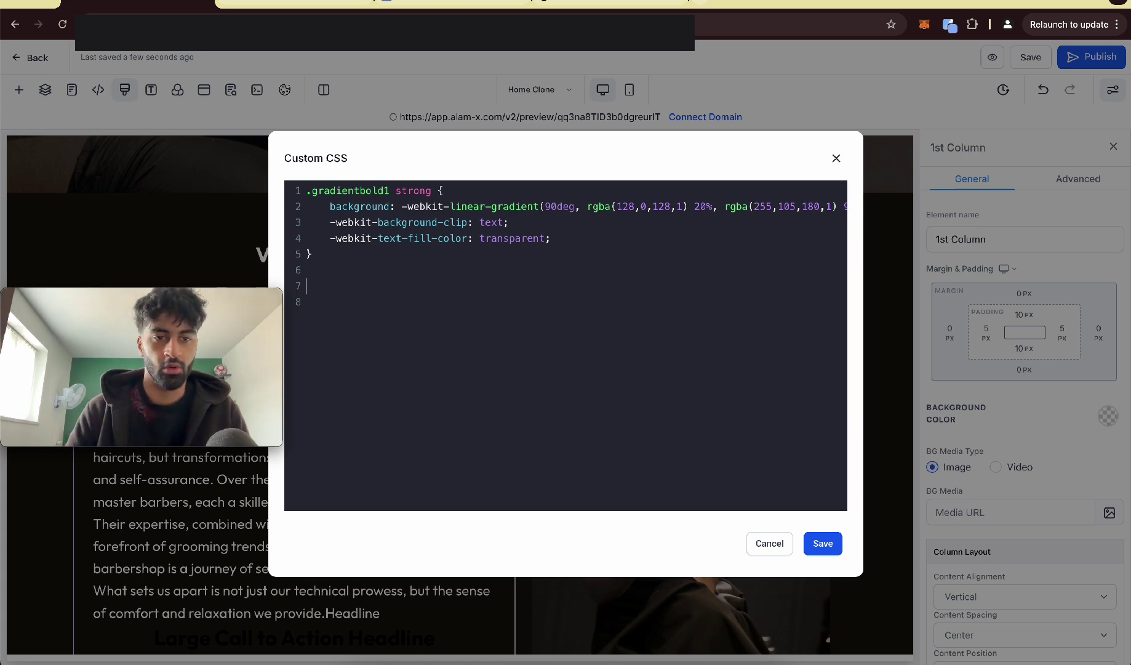
key("ctrl+v")
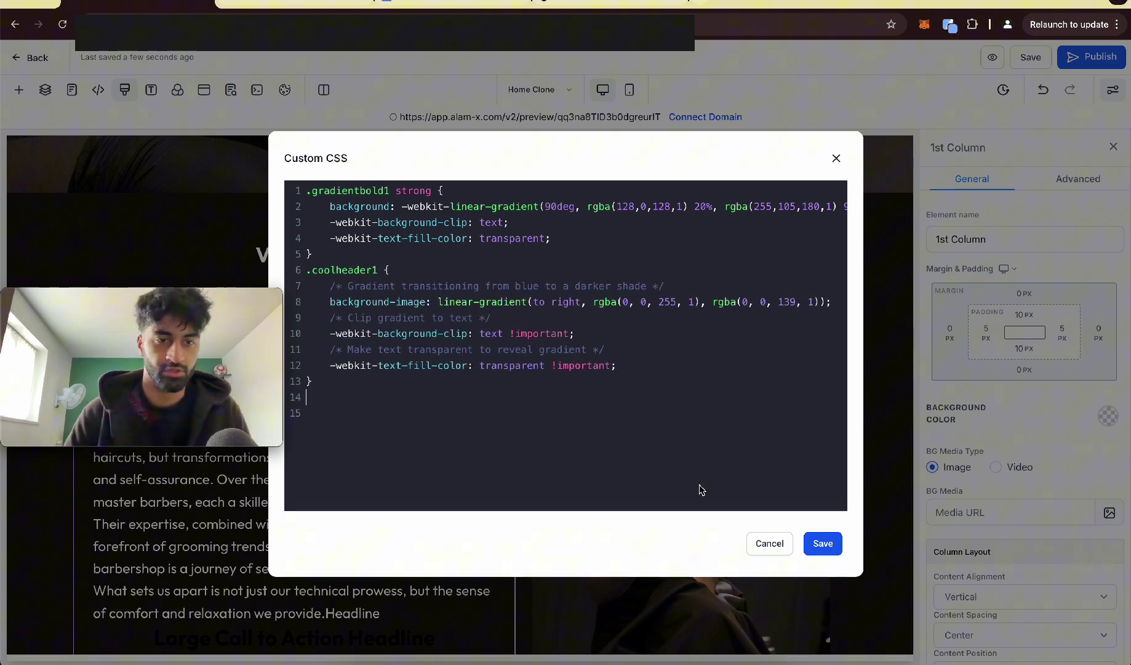
left_click(825, 540)
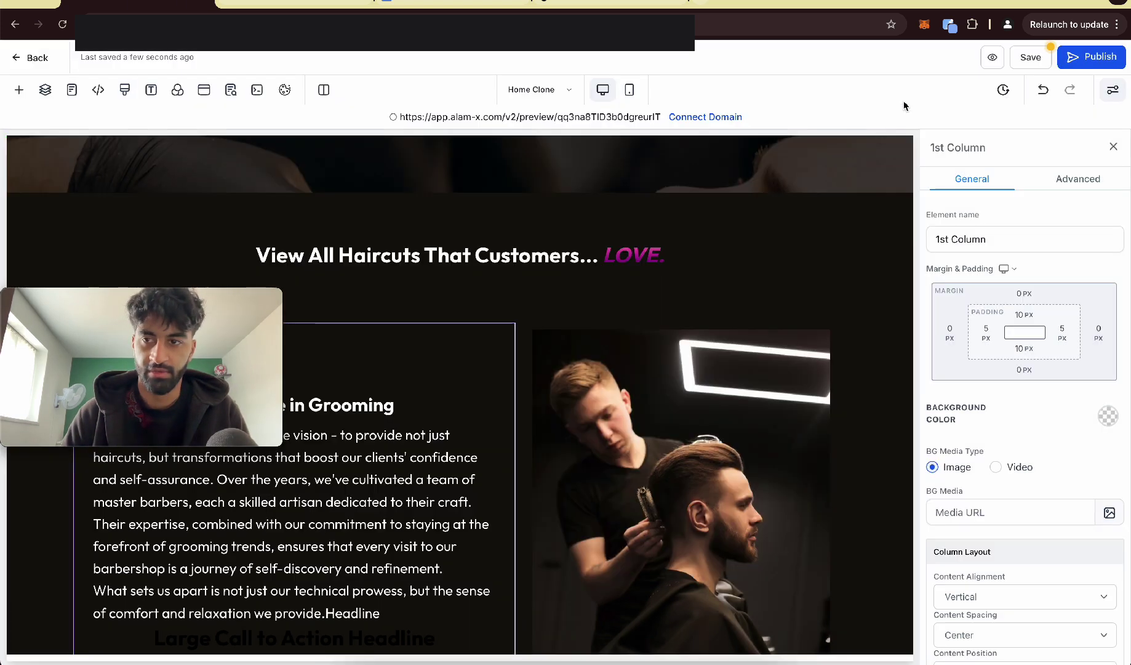
- Check the crimson-to-blue subheadline and the free shave popup in the preview
key("ctrl+Tab")
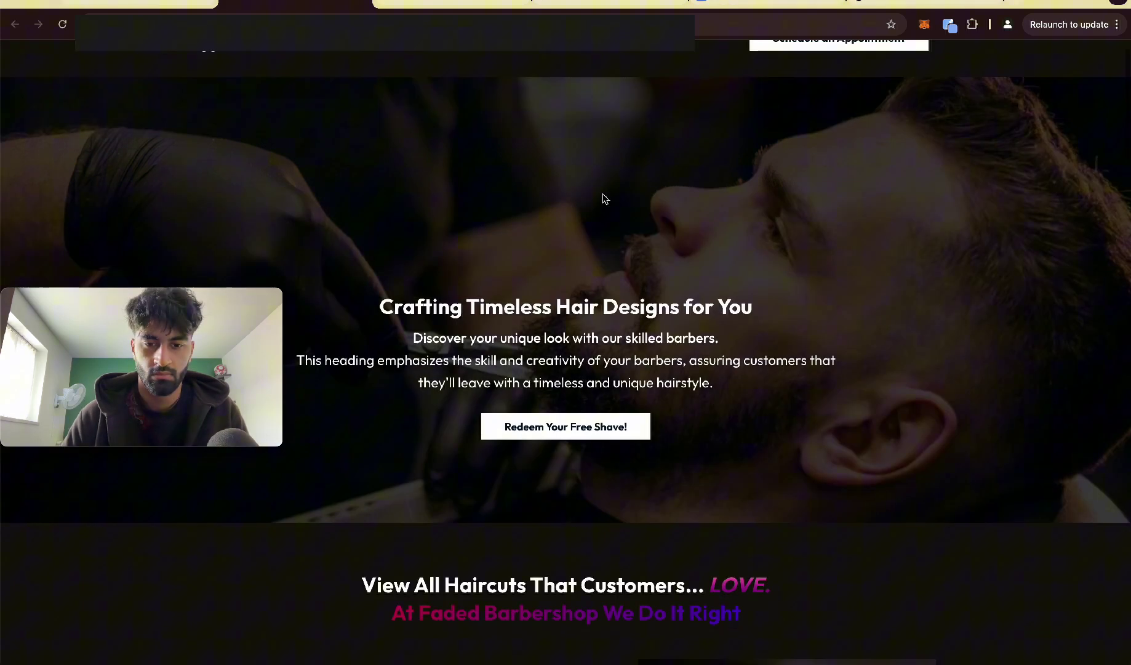
scroll(603, 197, "down", 5)
mouse_move(414, 325)
left_mouse_down()
mouse_move(762, 326)
mouse_move(349, 325)
mouse_move(825, 323)
left_mouse_up()
left_click(763, 326)
left_click(349, 326)
left_click(824, 322)
left_click(566, 136)
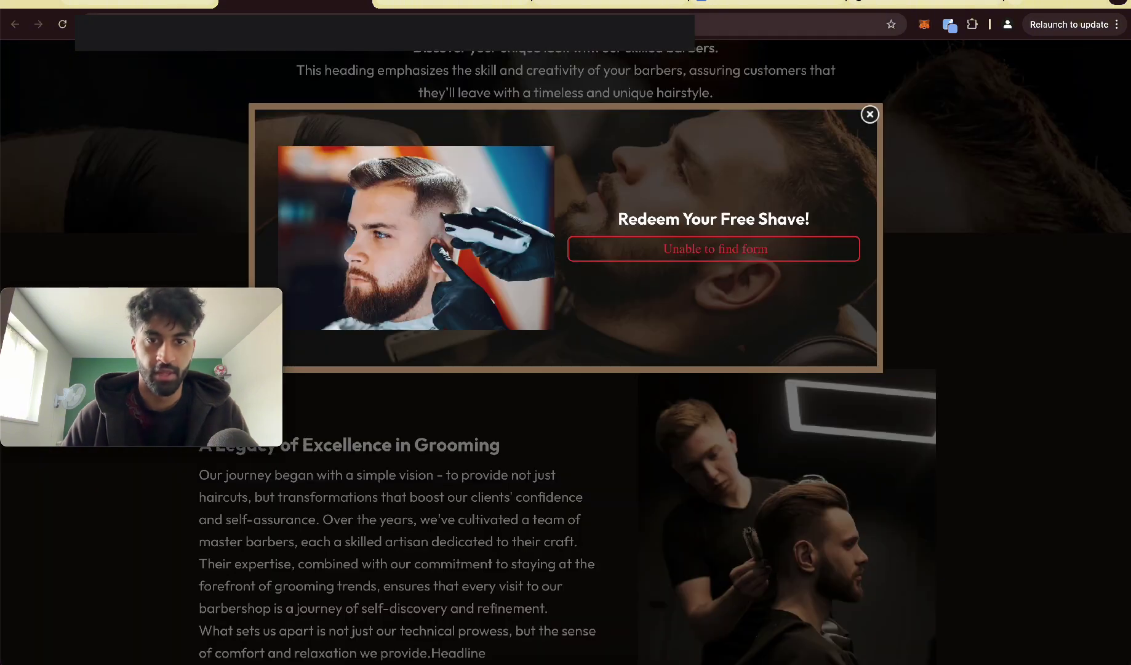
left_click(868, 115)
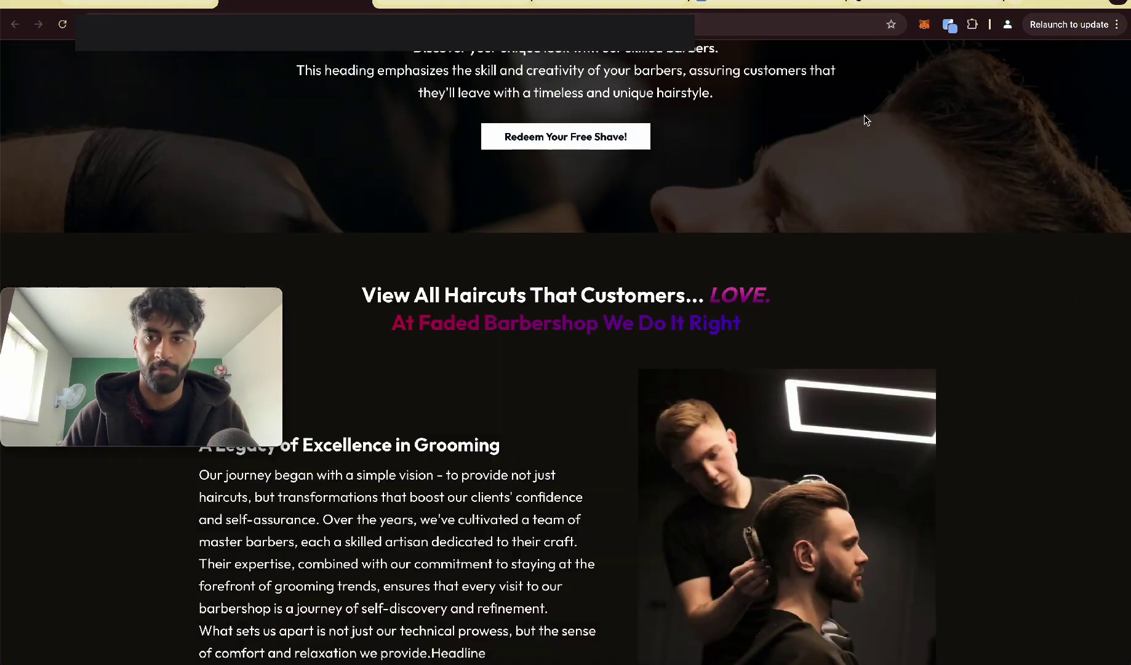
left_click(162, 11)
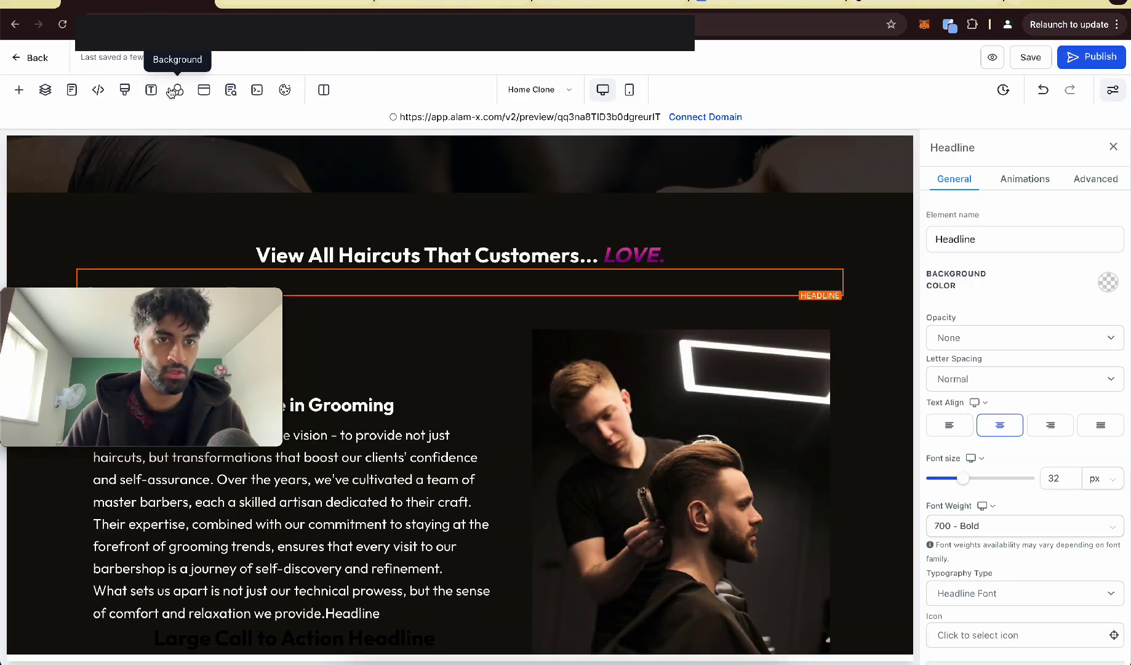
- Remove the stray blank lines between and after the rules in Custom CSS
left_click(124, 89)
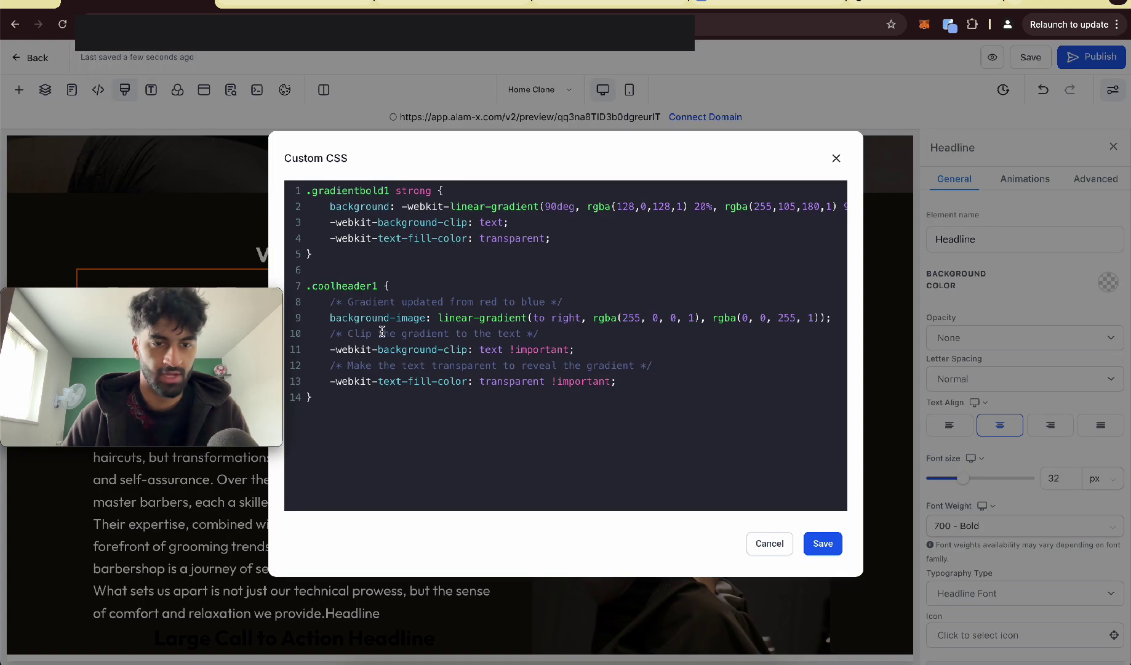
left_click(397, 413)
key("Return")
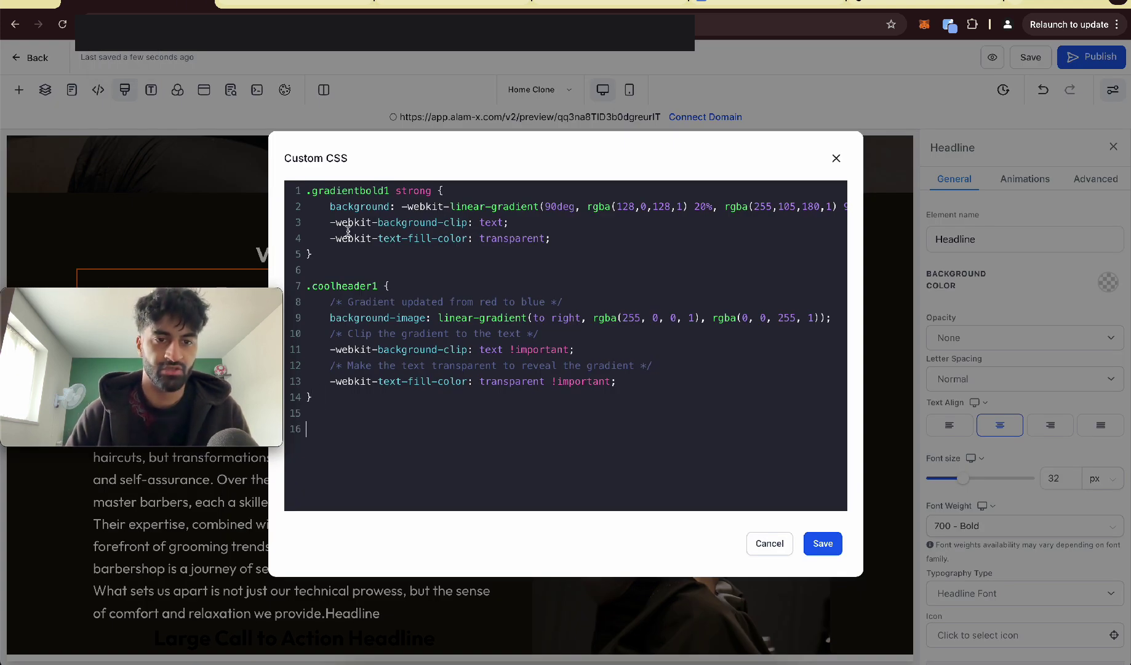
left_click(326, 258)
key("Delete")
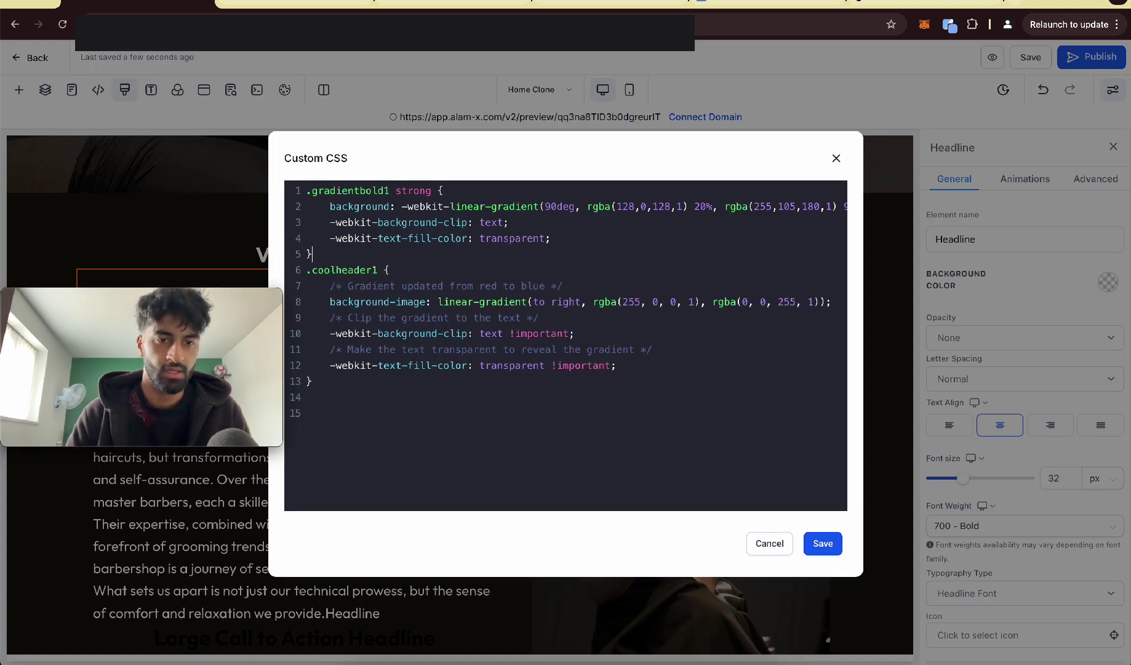
left_click(328, 412)
key("BackSpace")
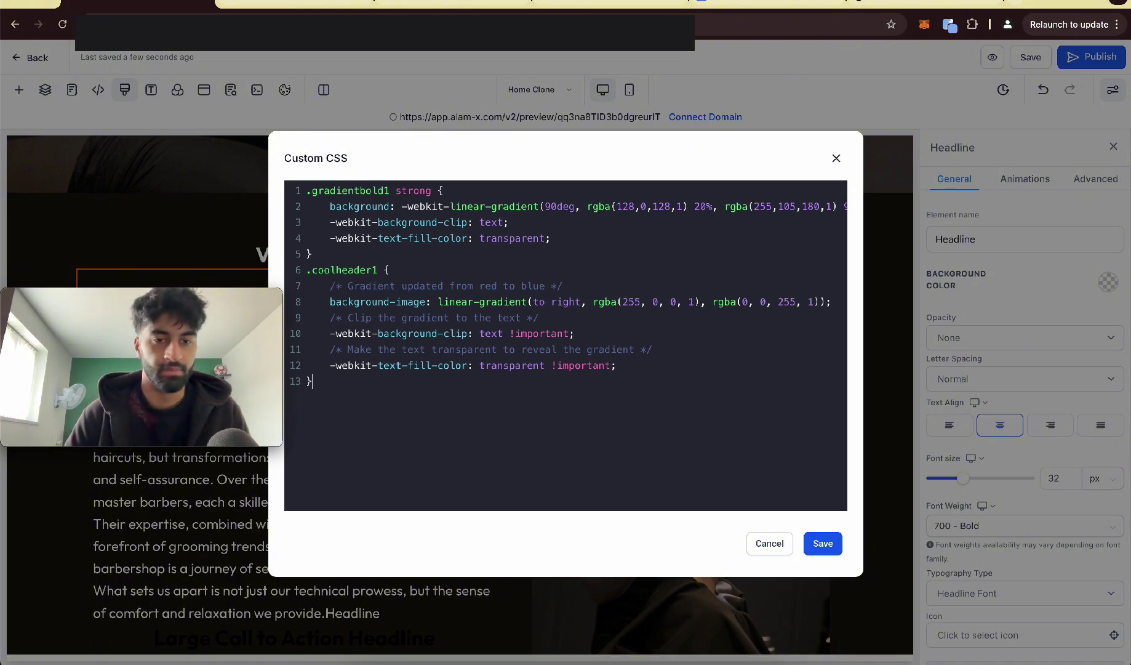
- Review the gradient colour values, save the CSS, and inspect the red-to-blue subheadline
left_click_drag(618, 302, 638, 314)
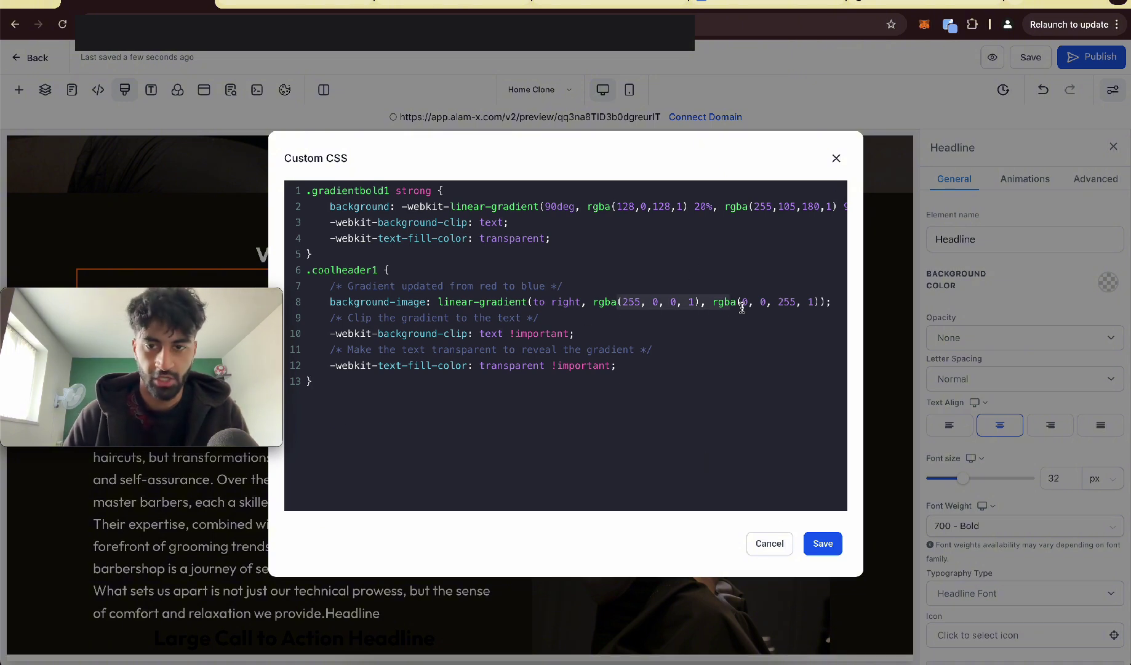
left_click(777, 320)
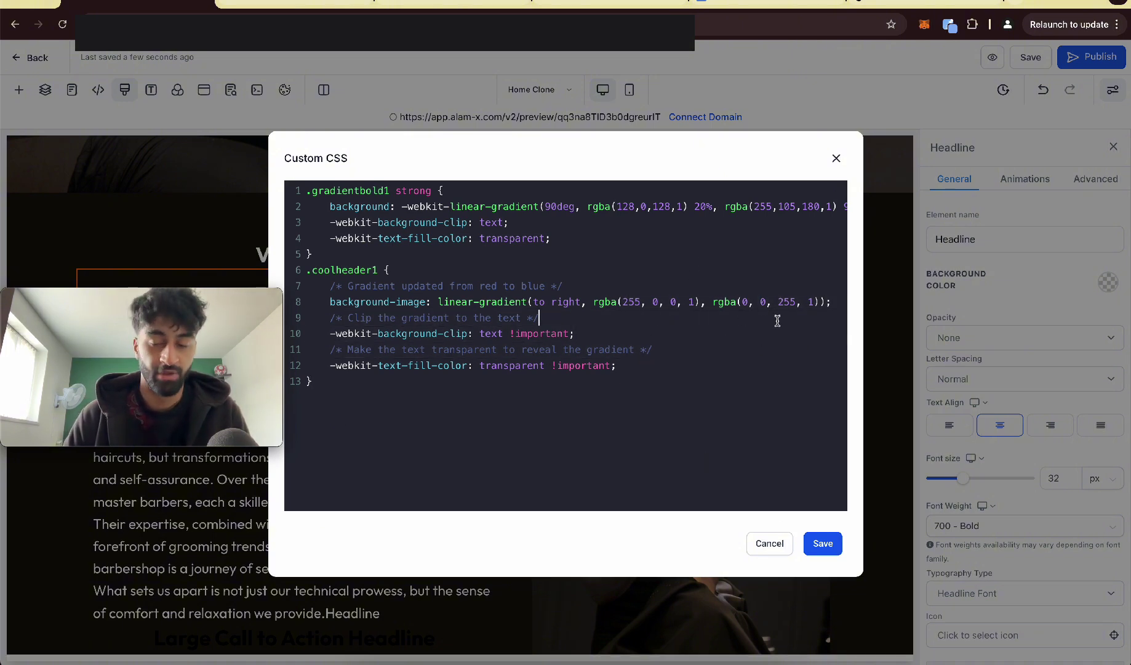
left_click(767, 542)
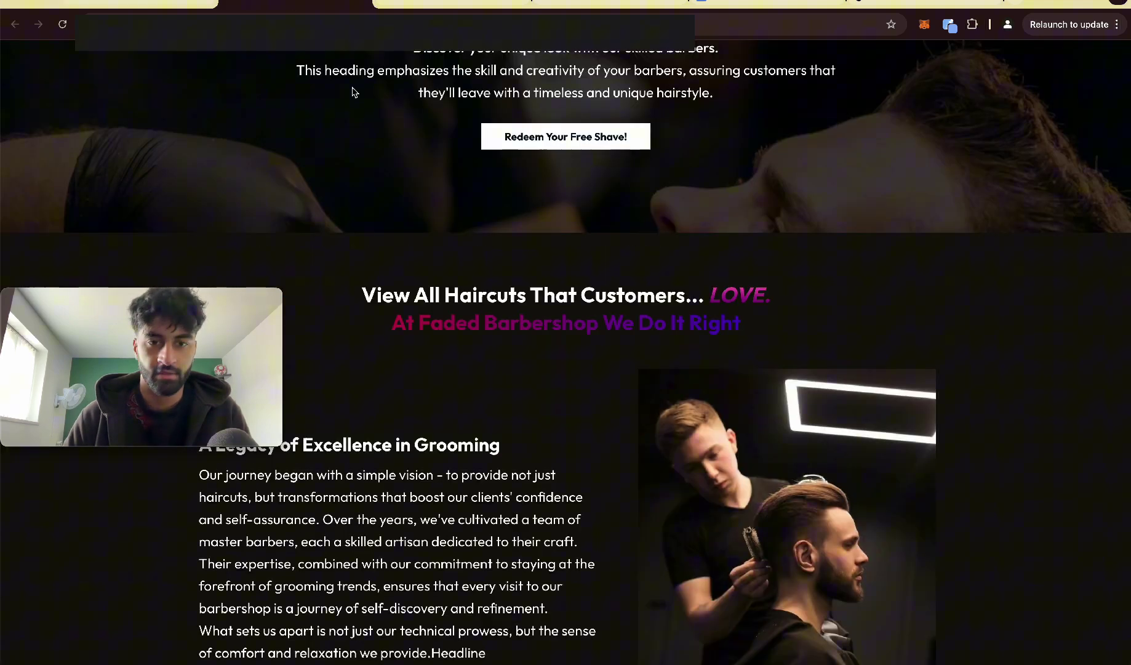
left_click_drag(391, 322, 551, 320)
left_click(760, 341)
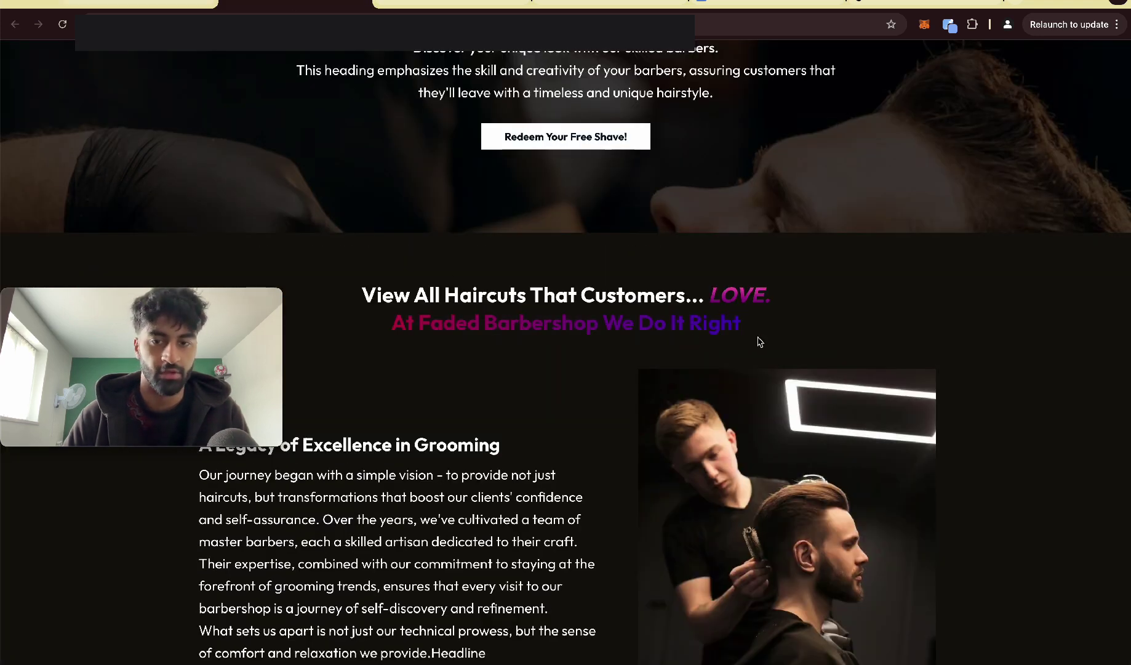
left_click_drag(384, 325, 828, 336)
left_click(822, 338)
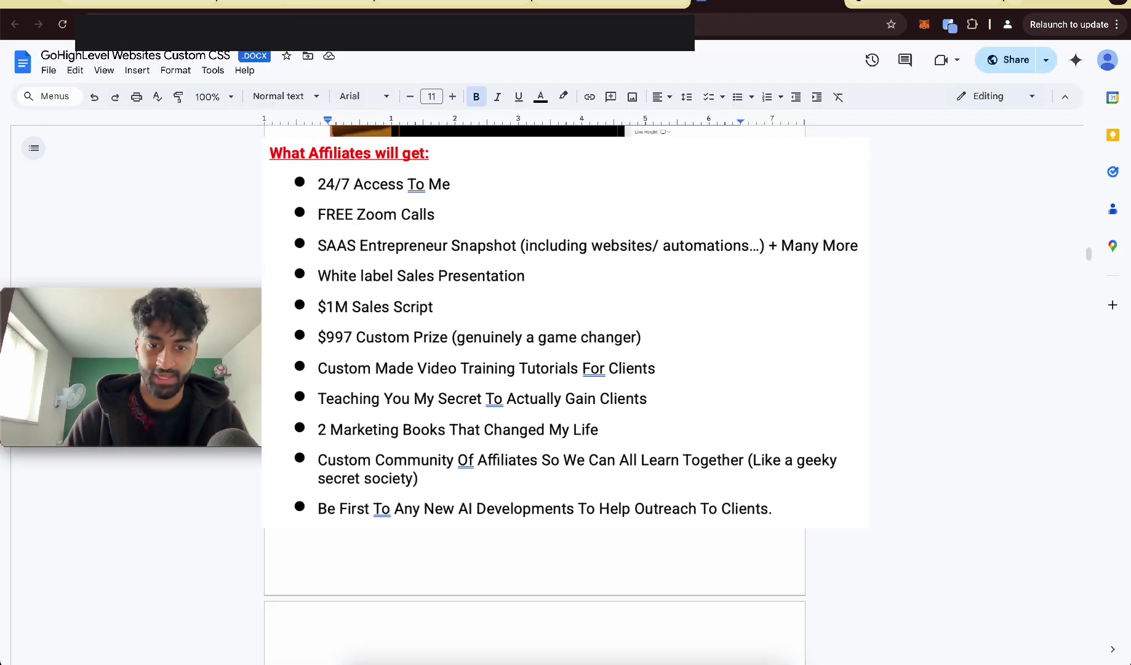
- Scroll the Google Docs guide to Step 2 on applying the coolheader1 class
scroll(303, 191, "up", 3)
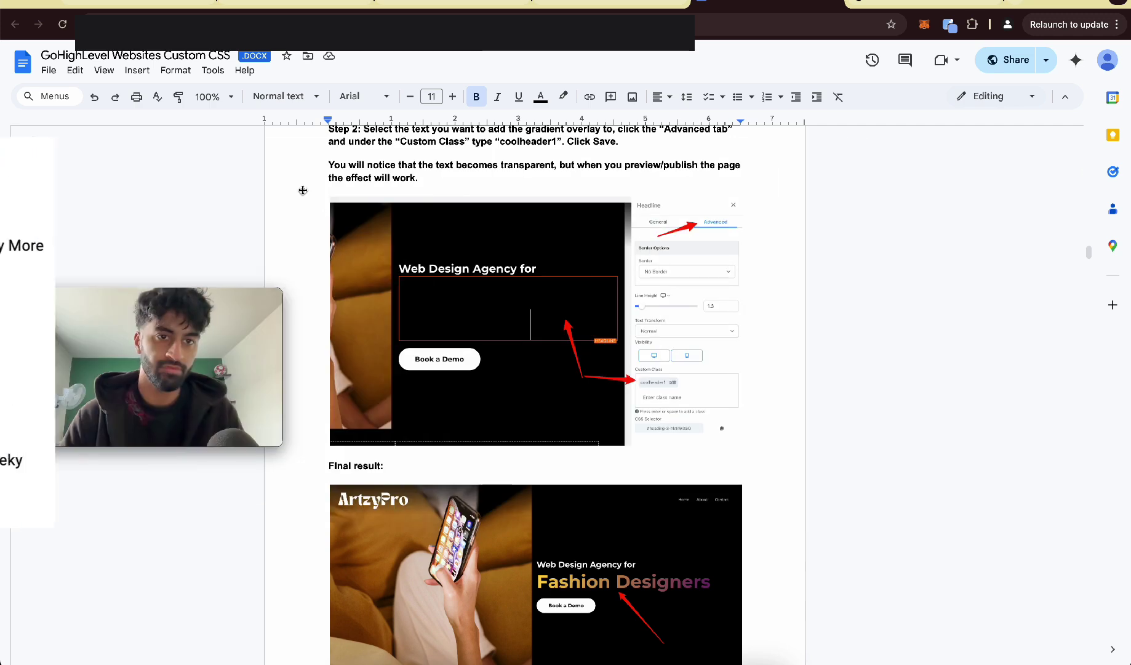
left_click(107, 7)
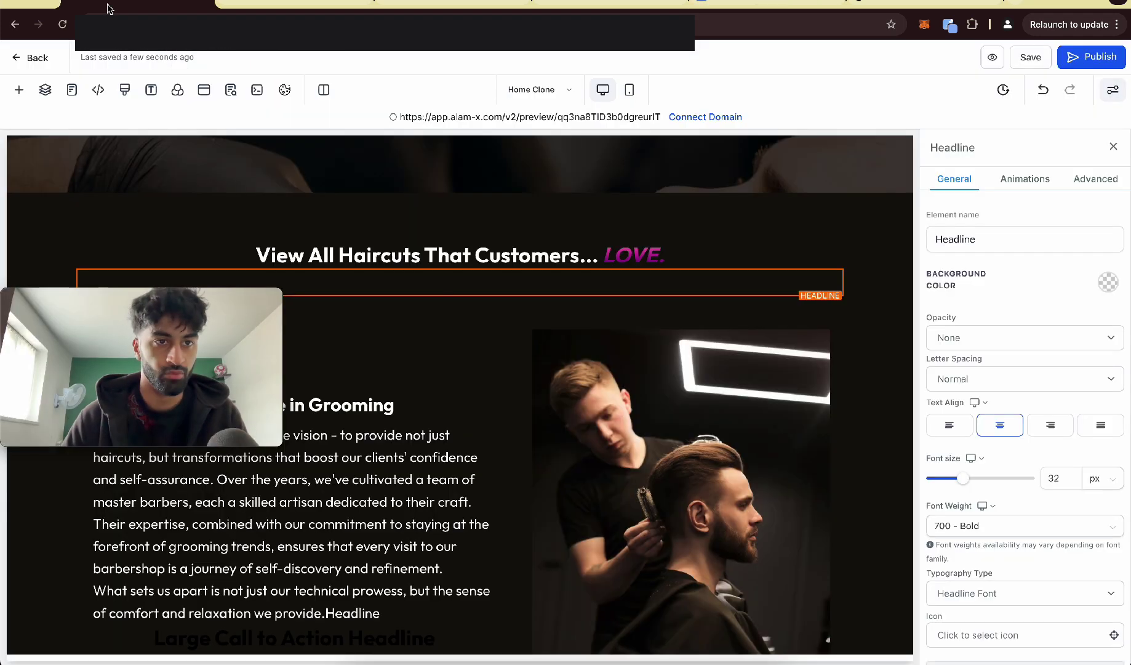